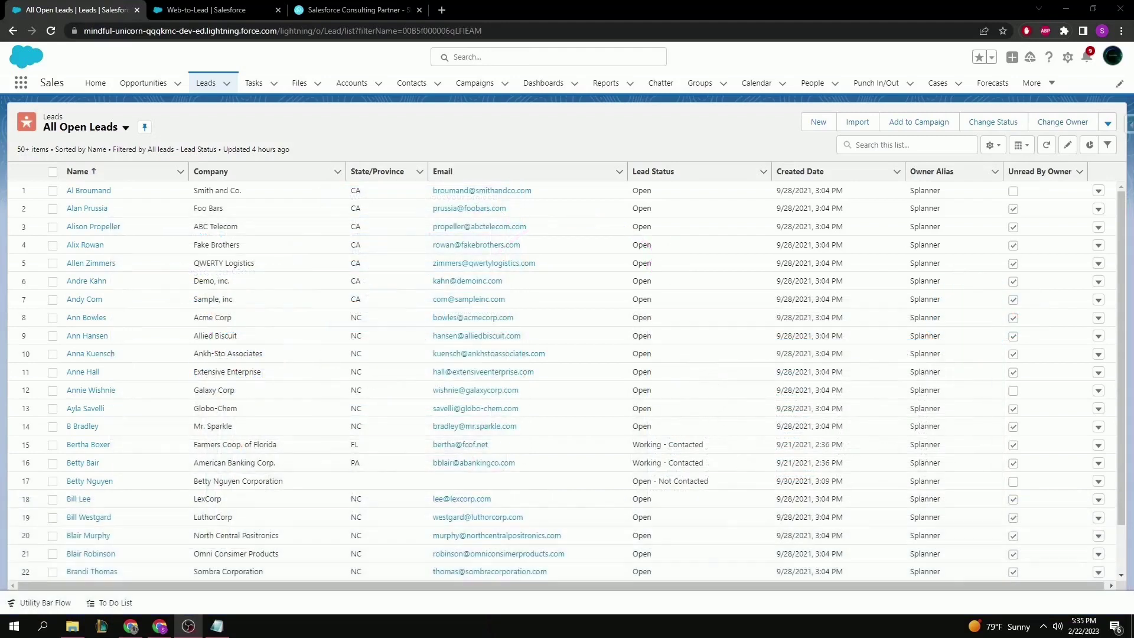
- Open the SkyPlanner website's contact page and view its web-to-lead contact form
{"action": "left_click", "coordinate": [324, 9]}
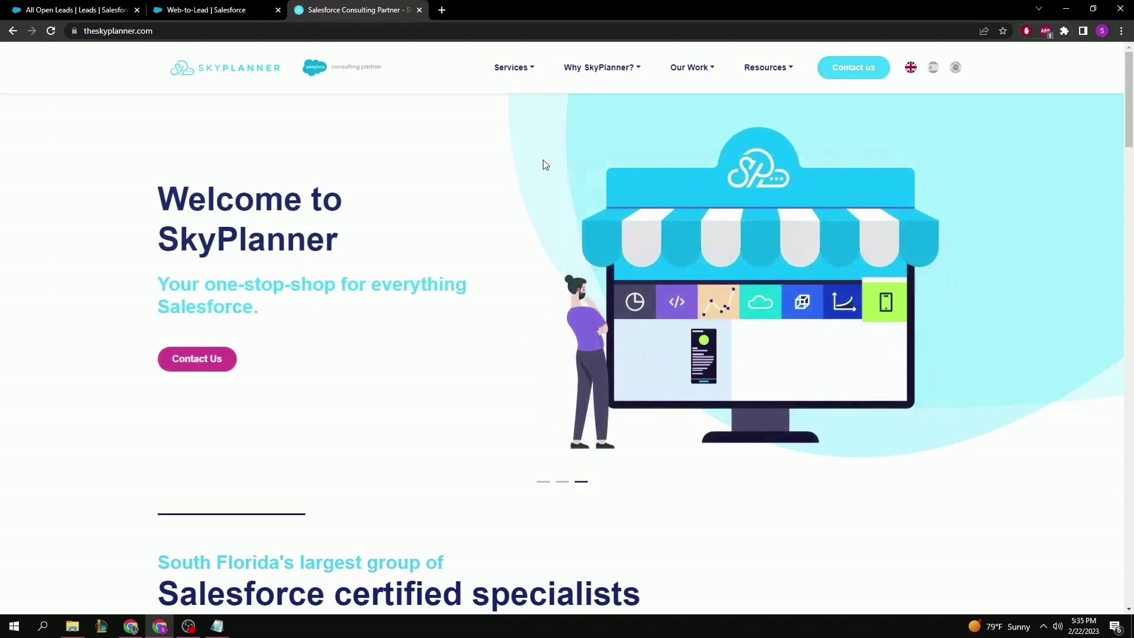
{"action": "left_click", "coordinate": [849, 71]}
{"action": "scroll", "coordinate": [565, 317], "scroll_direction": "down", "scroll_amount": 3}
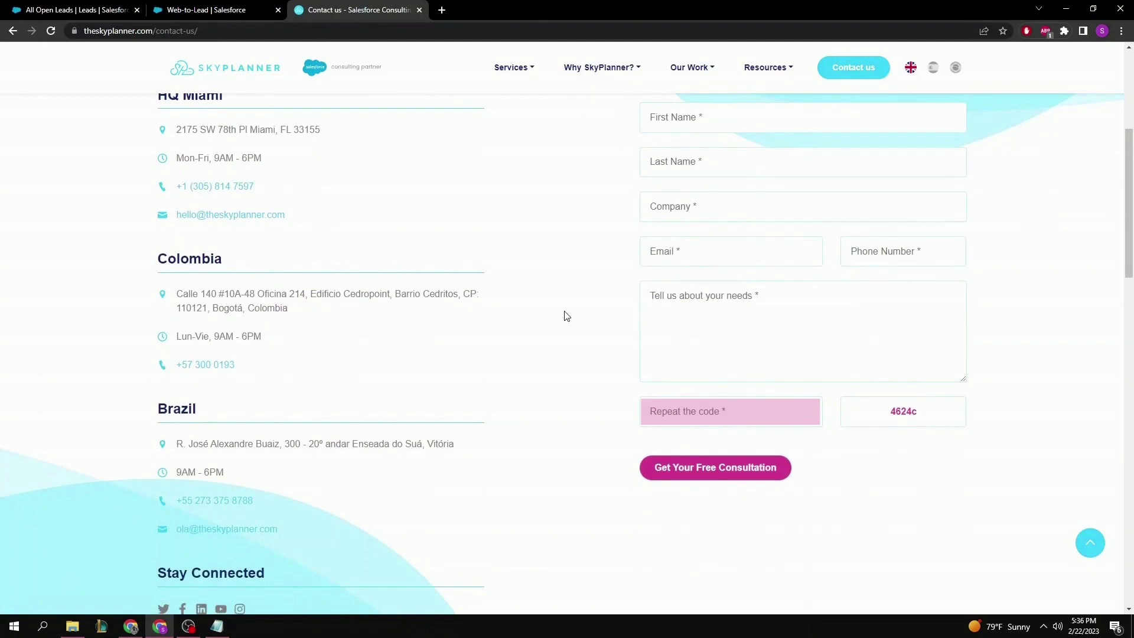
{"action": "key", "text": "alt+Tab"}
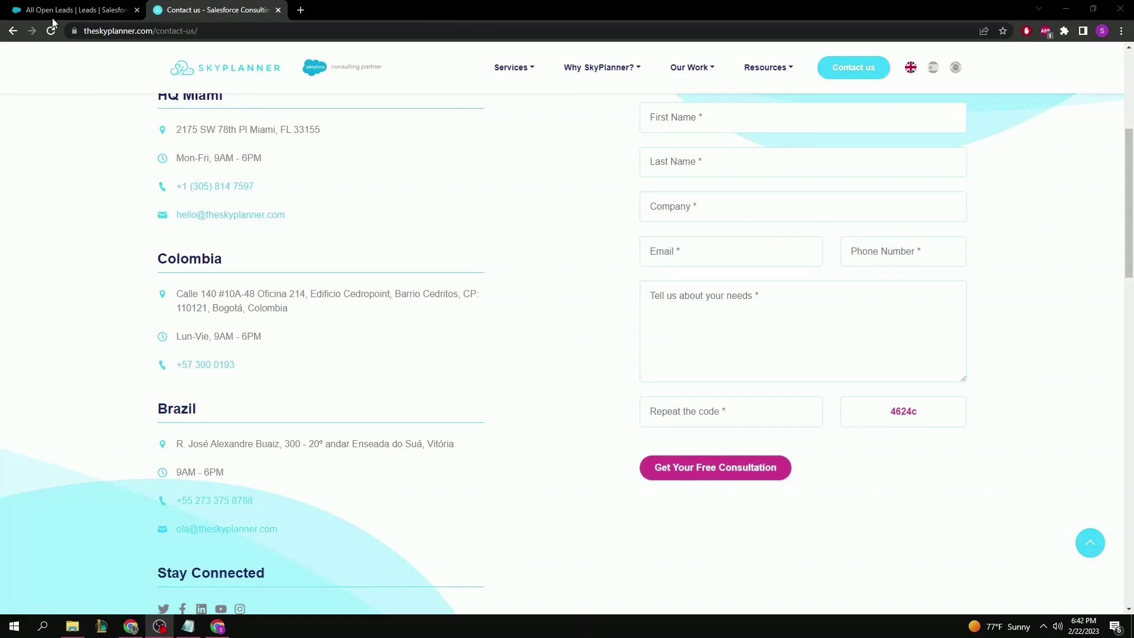
- Switch to the Salesforce leads page, enter Setup, find the lead settings and open Lead Assignment Rules
{"action": "left_click", "coordinate": [89, 10]}
{"action": "left_click", "coordinate": [1067, 57]}
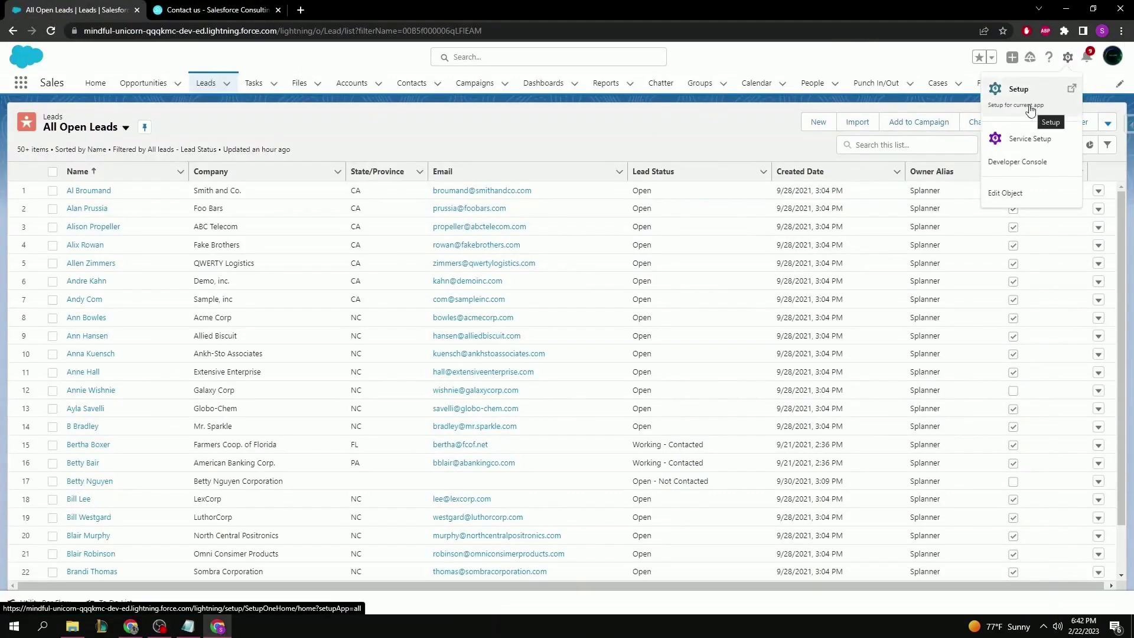
{"action": "left_click", "coordinate": [1031, 108]}
{"action": "left_click", "coordinate": [61, 116]}
{"action": "type", "text": "lead"}
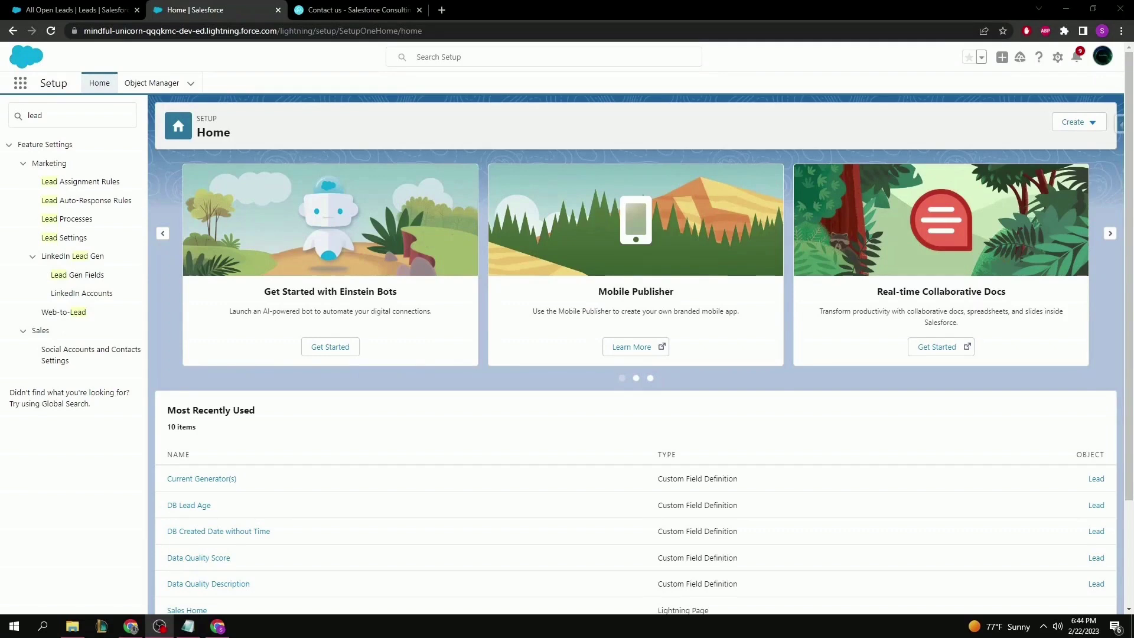
{"action": "left_click", "coordinate": [83, 183]}
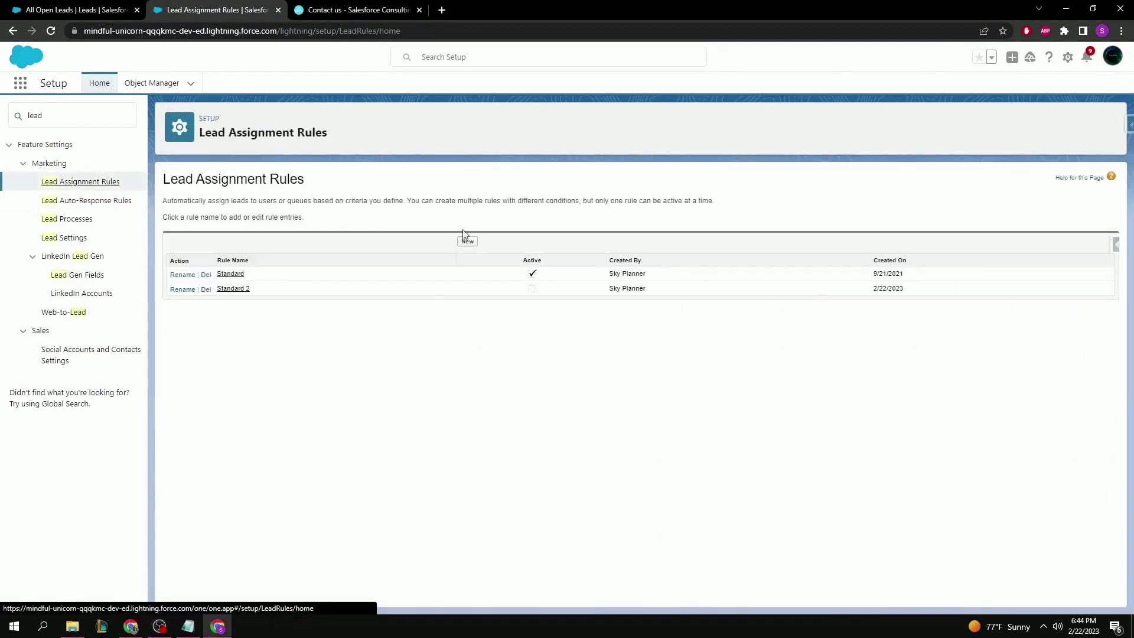
{"action": "left_click", "coordinate": [159, 626]}
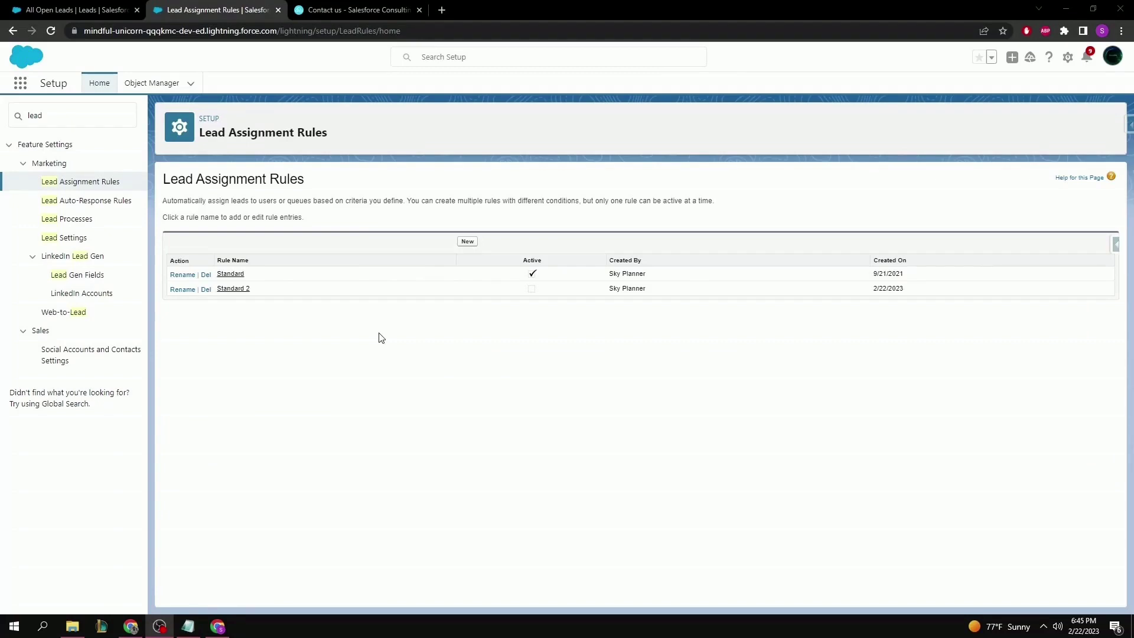
- Create an active lead assignment rule named Standard 3 and save it
{"action": "left_click", "coordinate": [466, 242]}
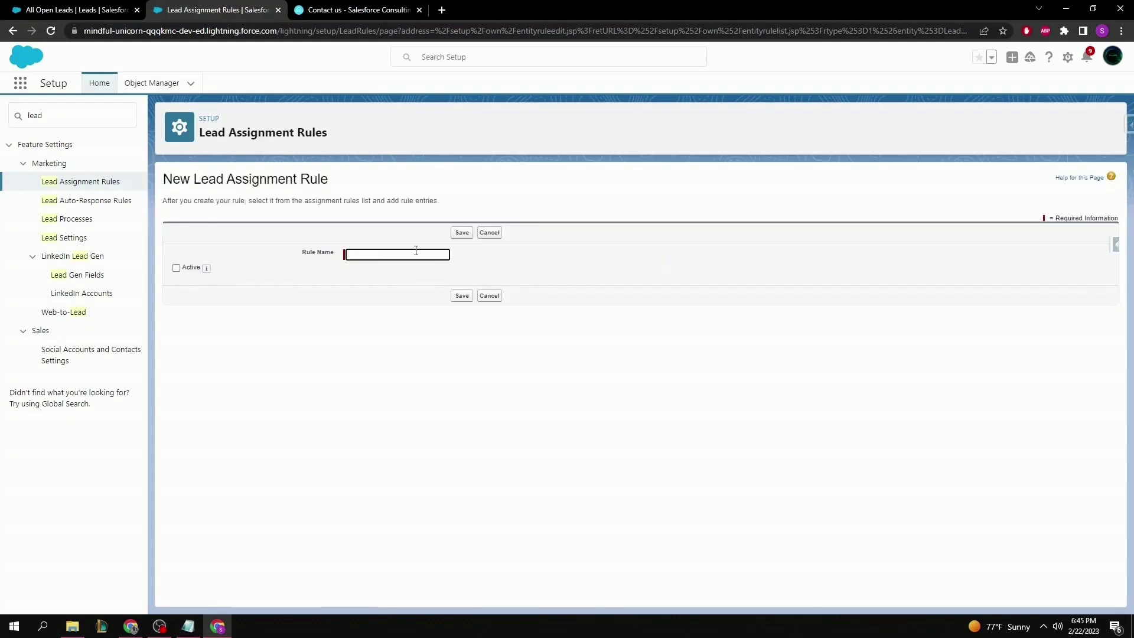
{"action": "left_click", "coordinate": [387, 255]}
{"action": "type", "text": "Standard "}
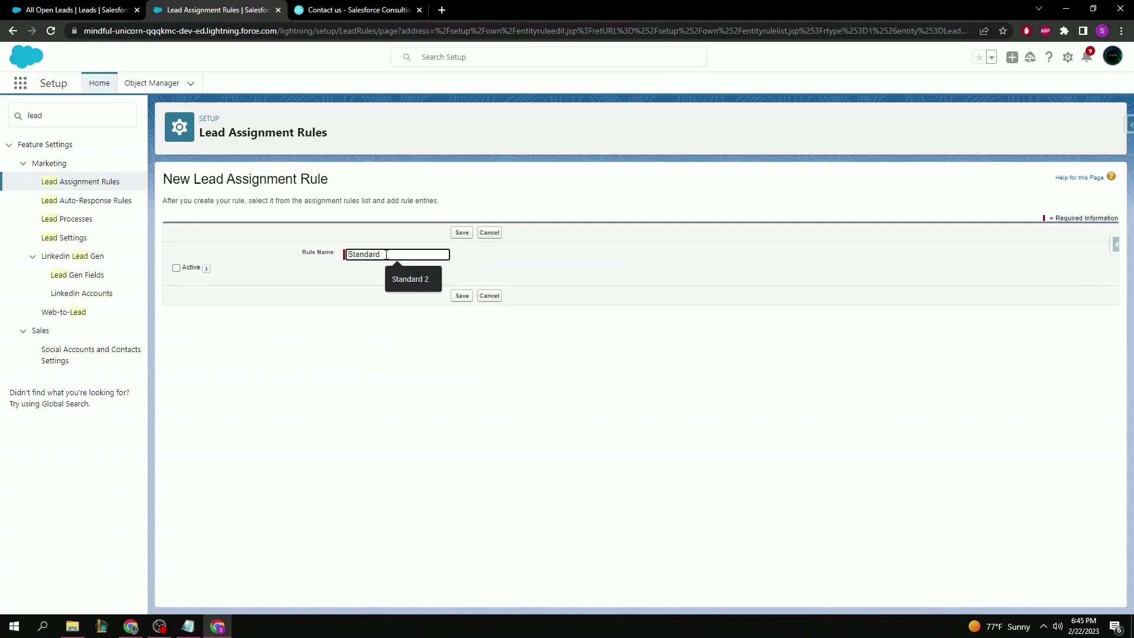
{"action": "type", "text": "3"}
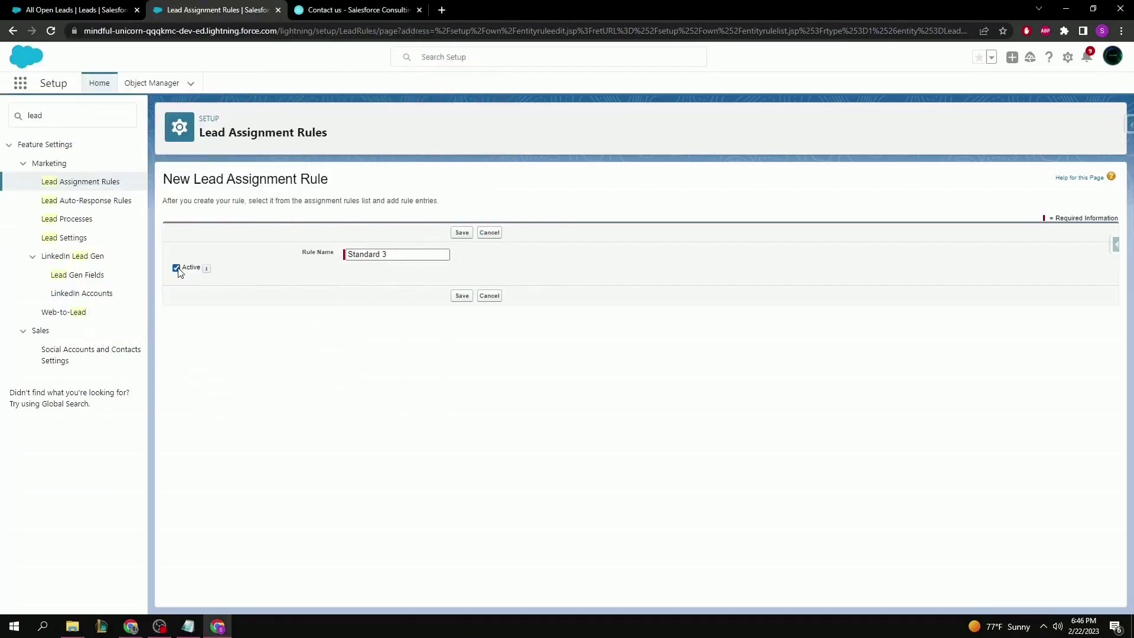
{"action": "left_click", "coordinate": [462, 297]}
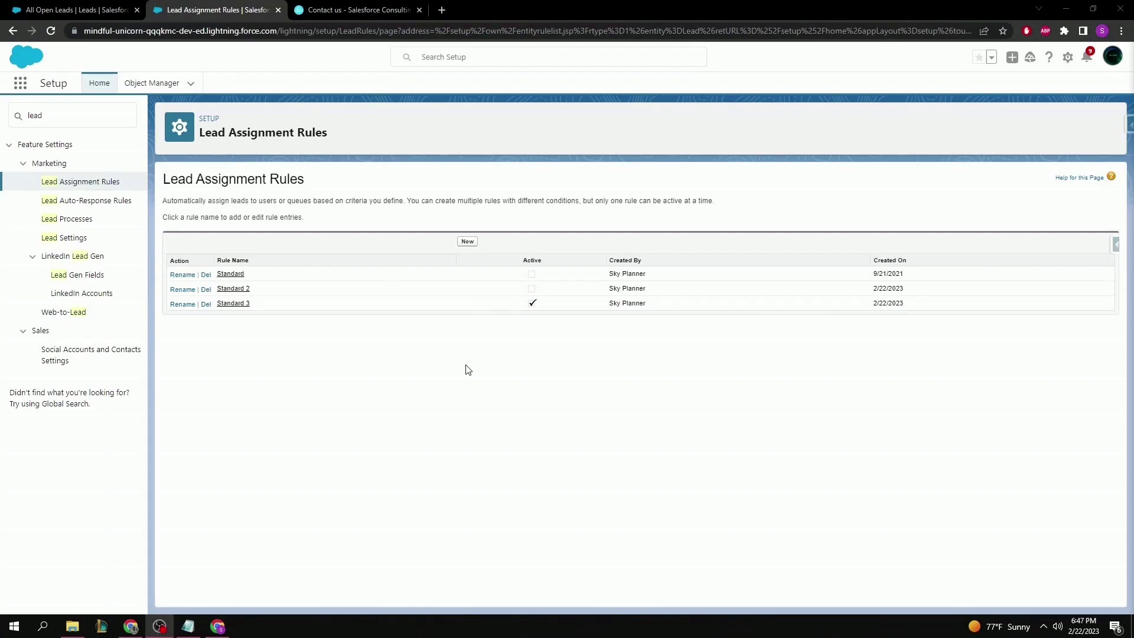
- Open the Standard 3 assignment rule and start a new rule entry with sort order 1
{"action": "left_click", "coordinate": [234, 303]}
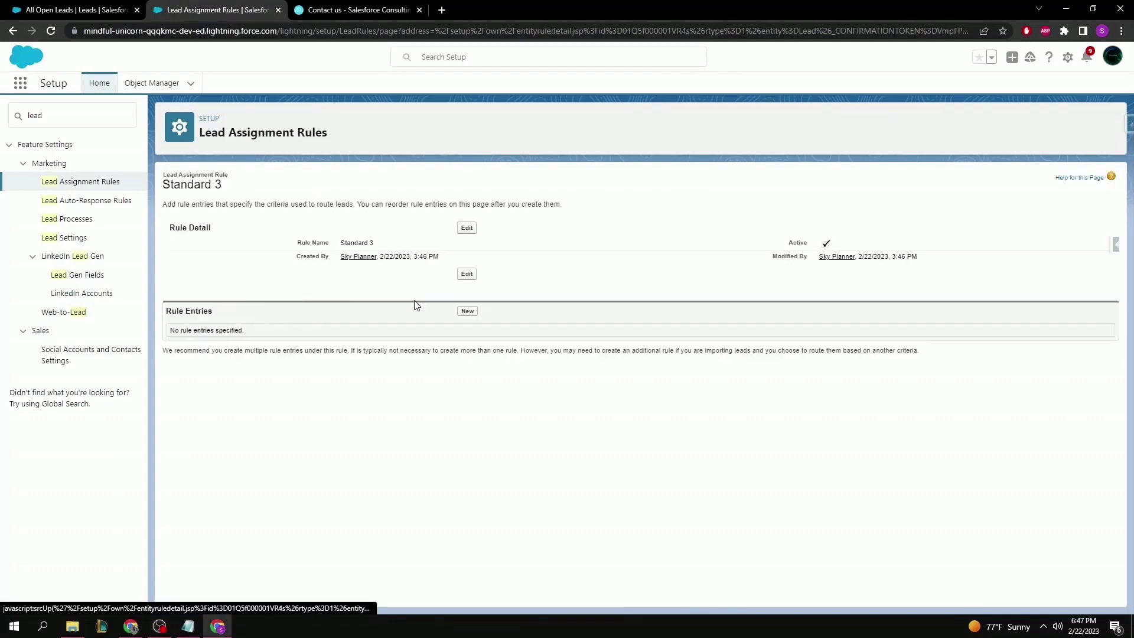
{"action": "left_click", "coordinate": [467, 312]}
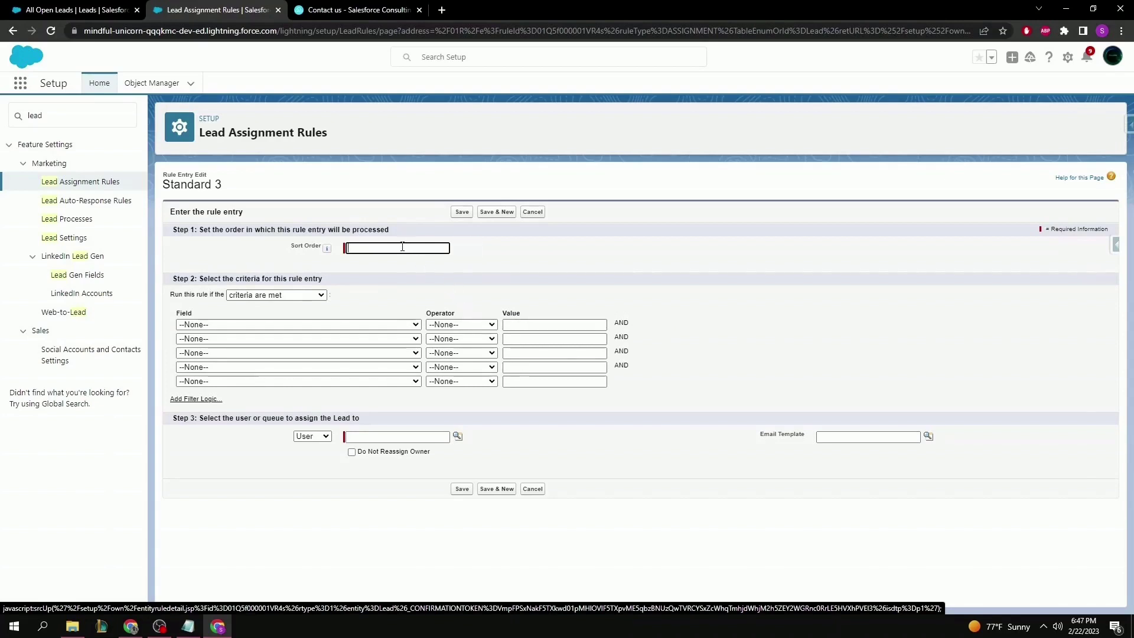
{"action": "type", "text": "1"}
{"action": "left_click", "coordinate": [385, 289]}
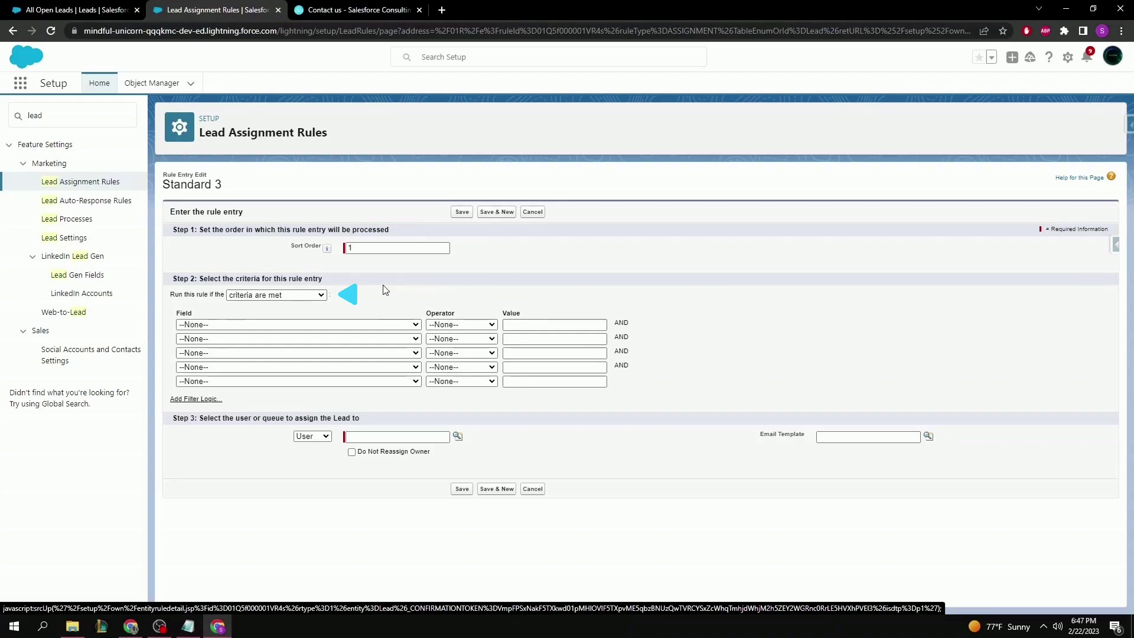
- Preview the formula-based condition for the assignment rule entry and return it to "criteria are met"
{"action": "left_click", "coordinate": [317, 326]}
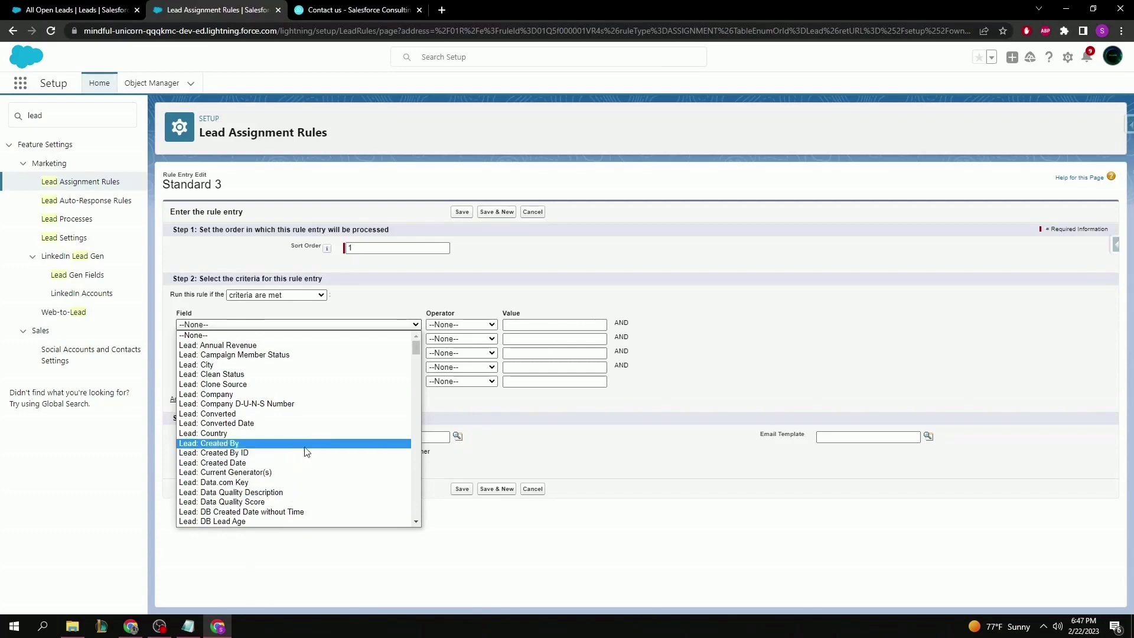
{"action": "left_click", "coordinate": [314, 296]}
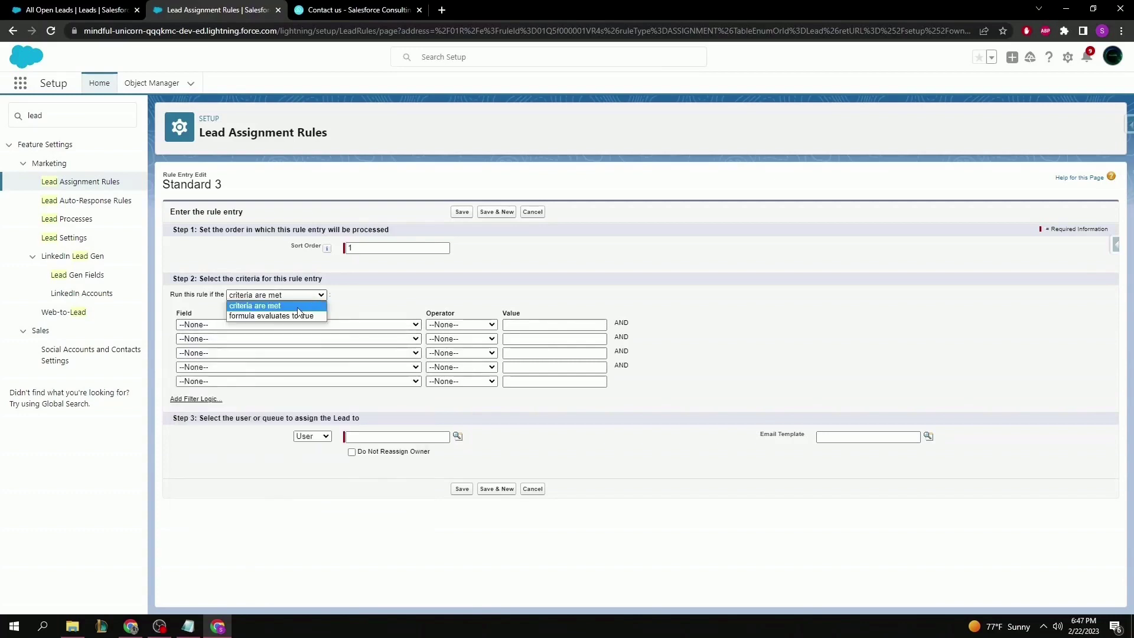
{"action": "left_click", "coordinate": [283, 315]}
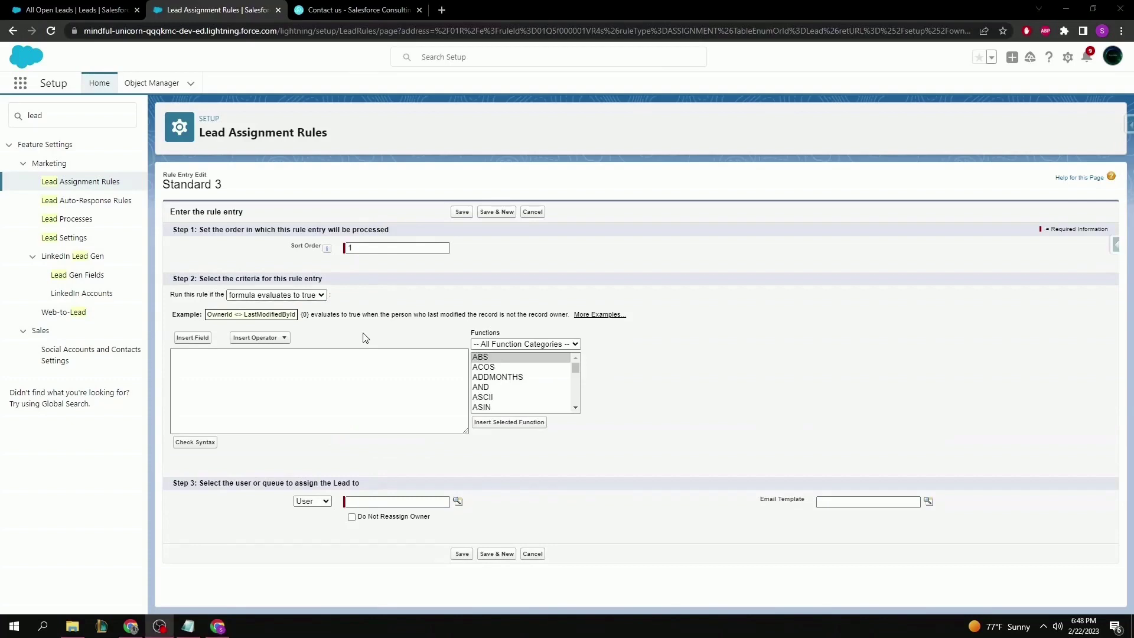
{"action": "left_click", "coordinate": [319, 295]}
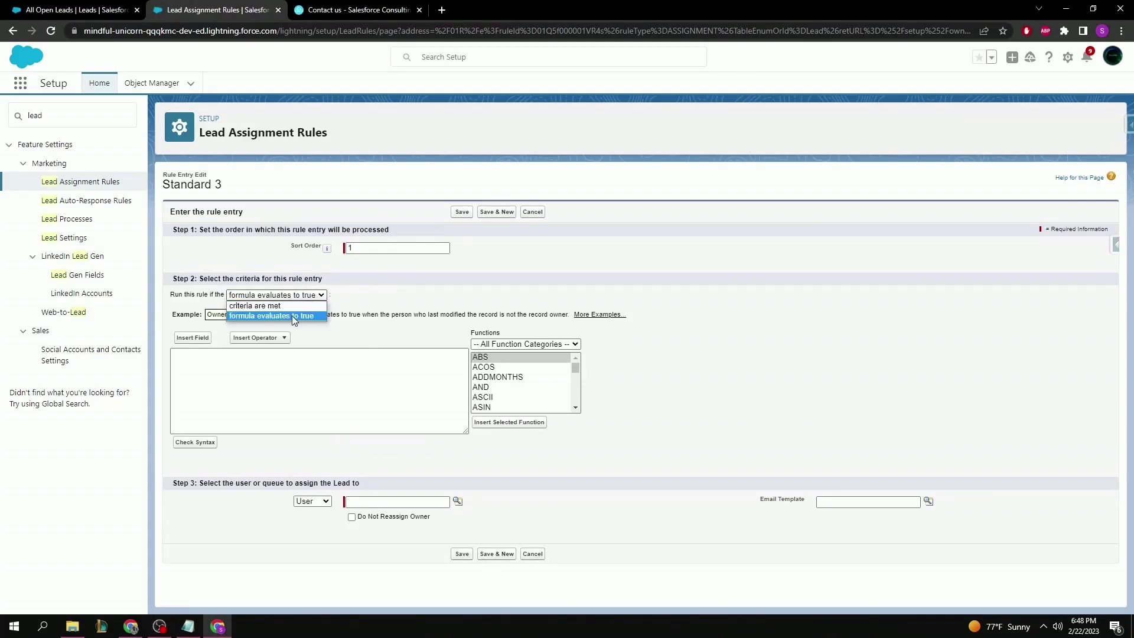
{"action": "left_click", "coordinate": [275, 308]}
- Set the entry's first criterion to Lead: Annual Revenue greater or equal 1000000
{"action": "left_click", "coordinate": [232, 325]}
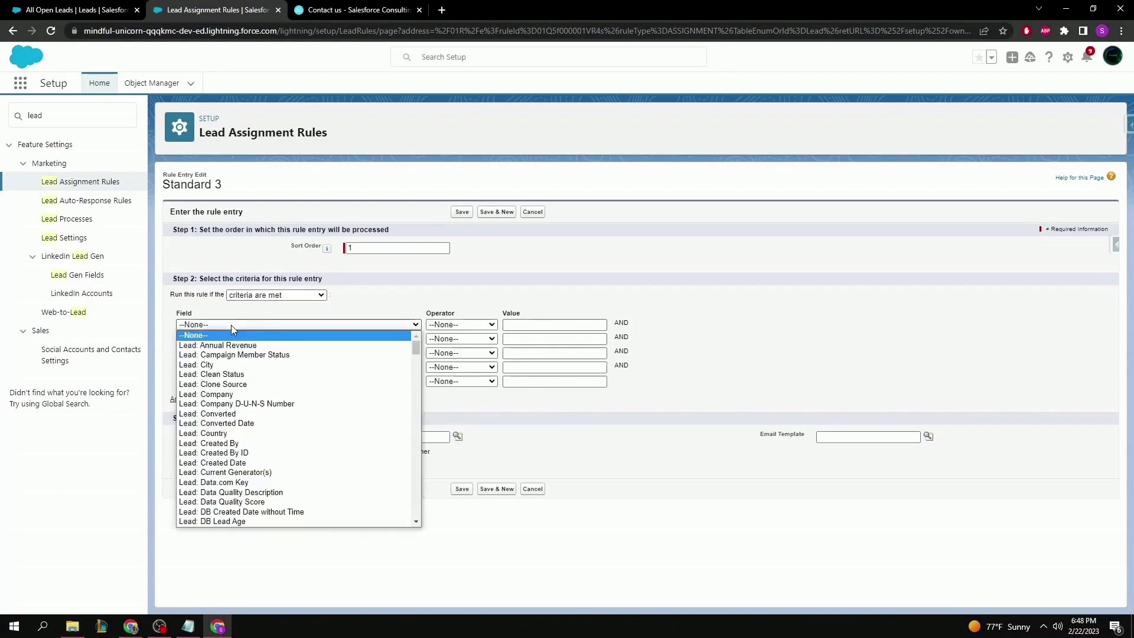
{"action": "left_click", "coordinate": [235, 345]}
{"action": "left_click", "coordinate": [454, 326]}
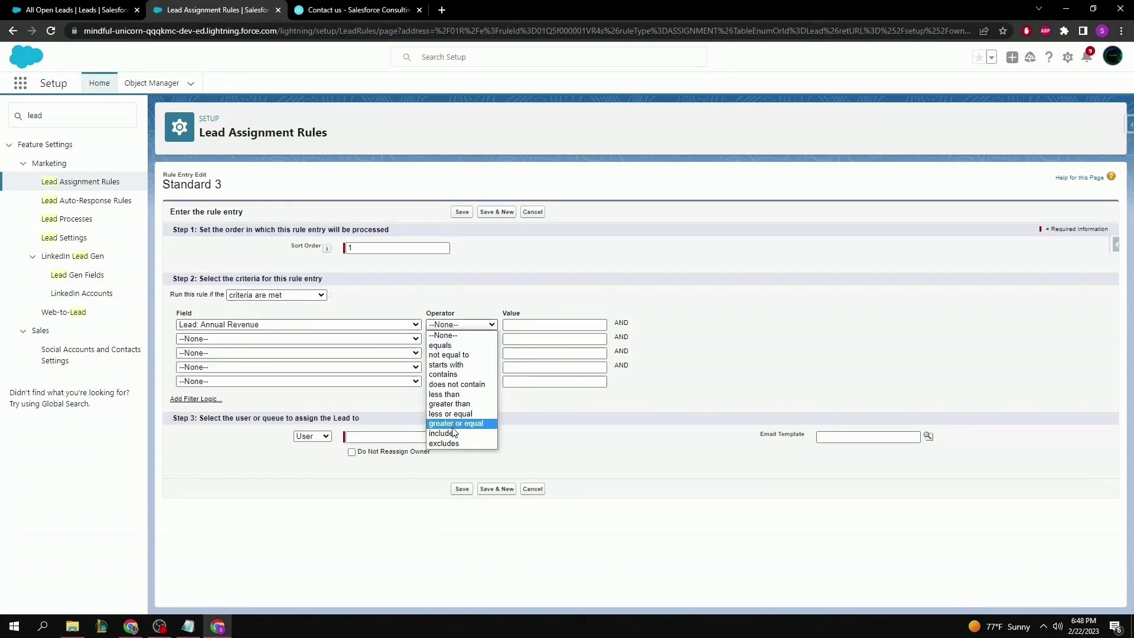
{"action": "left_click", "coordinate": [454, 424]}
{"action": "left_click", "coordinate": [526, 325]}
{"action": "type", "text": "10000"}
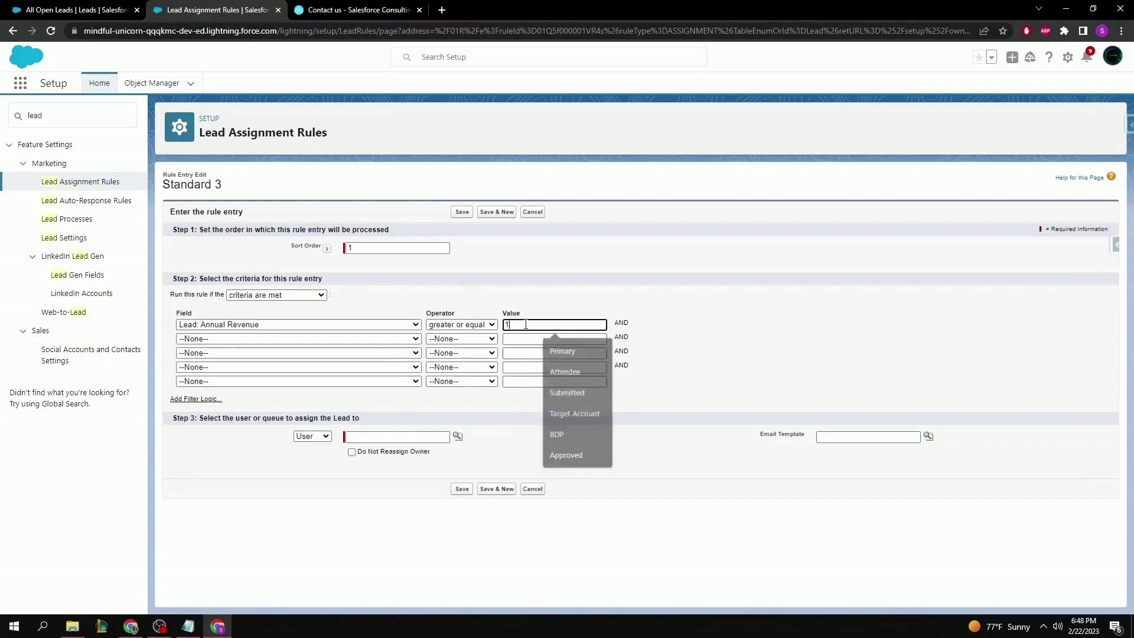
{"action": "type", "text": "00"}
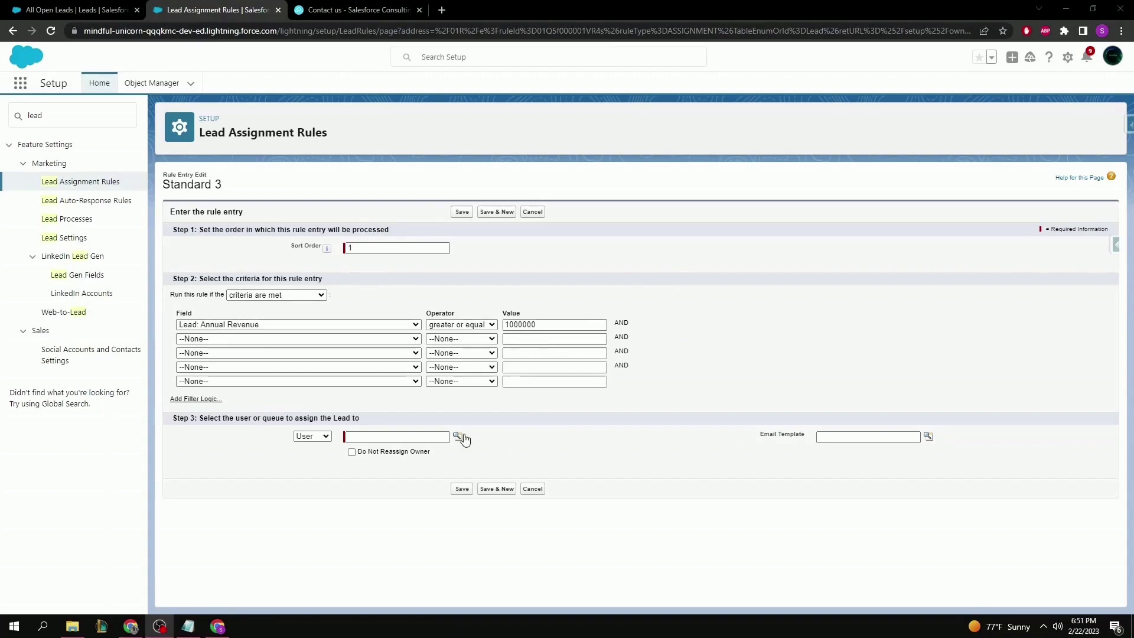
- Assign matching leads to the recently viewed user with the CEO role and save the rule entry
{"action": "left_click", "coordinate": [458, 437]}
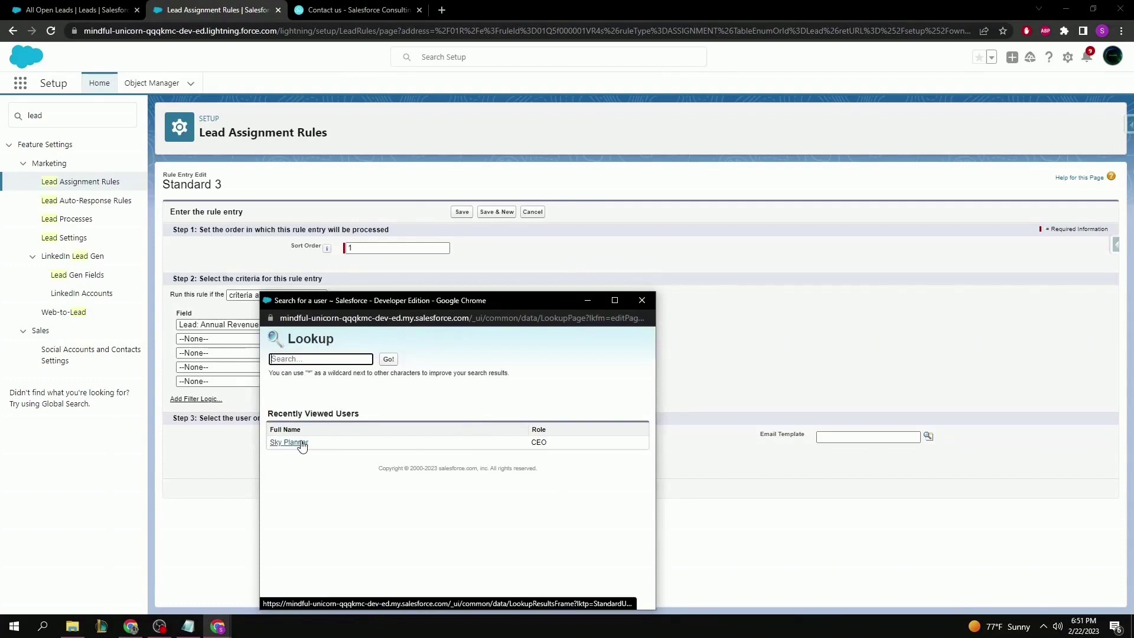
{"action": "left_click", "coordinate": [289, 443]}
{"action": "left_click", "coordinate": [460, 491]}
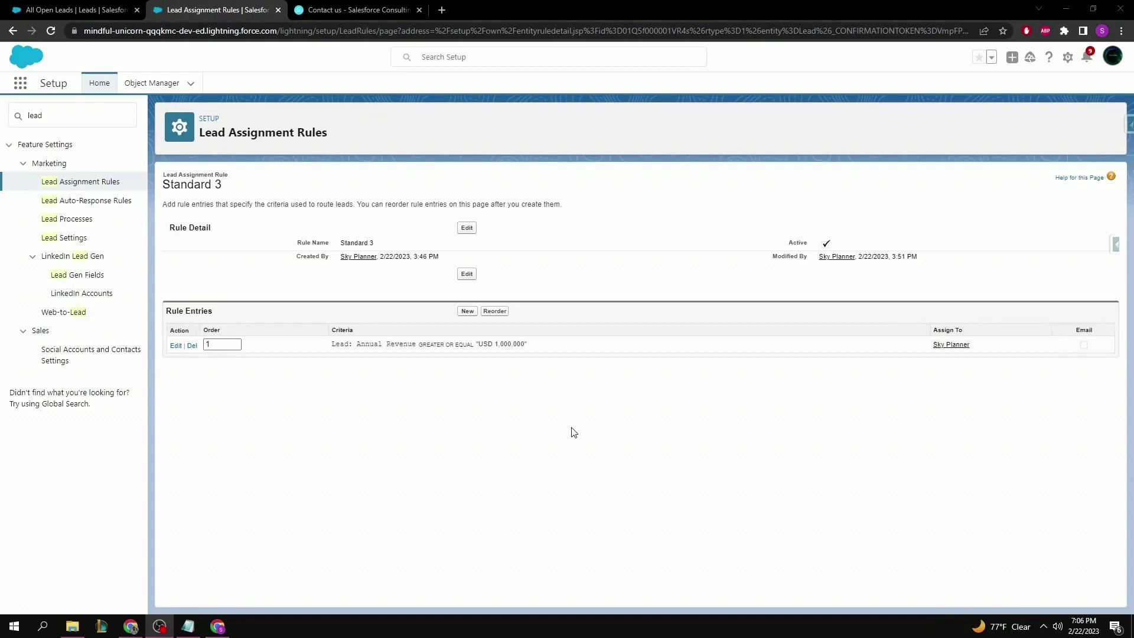
- Create an active web-to-lead auto-response rule named Standard and save it
{"action": "left_click", "coordinate": [101, 201]}
{"action": "left_click", "coordinate": [468, 225]}
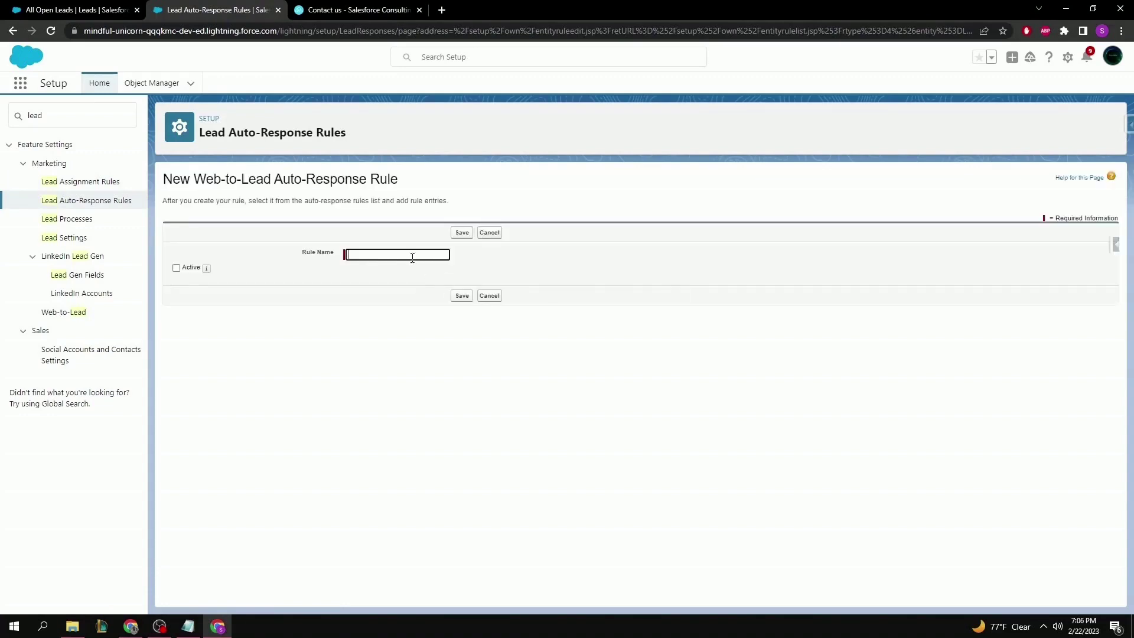
{"action": "left_click", "coordinate": [412, 256]}
{"action": "type", "text": "S"}
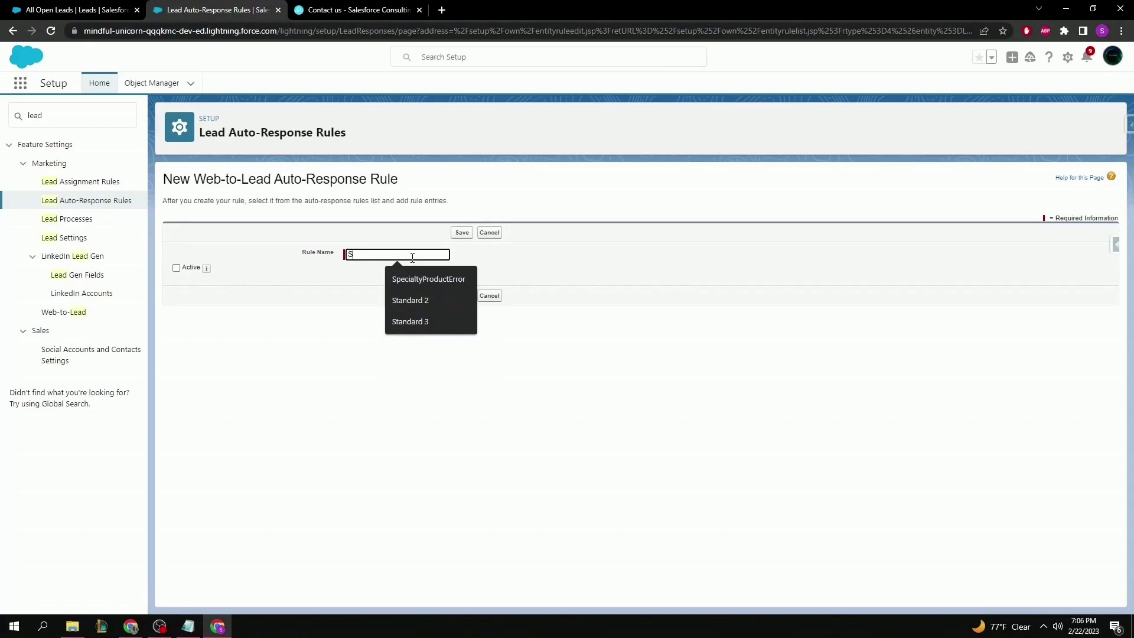
{"action": "type", "text": "tandard"}
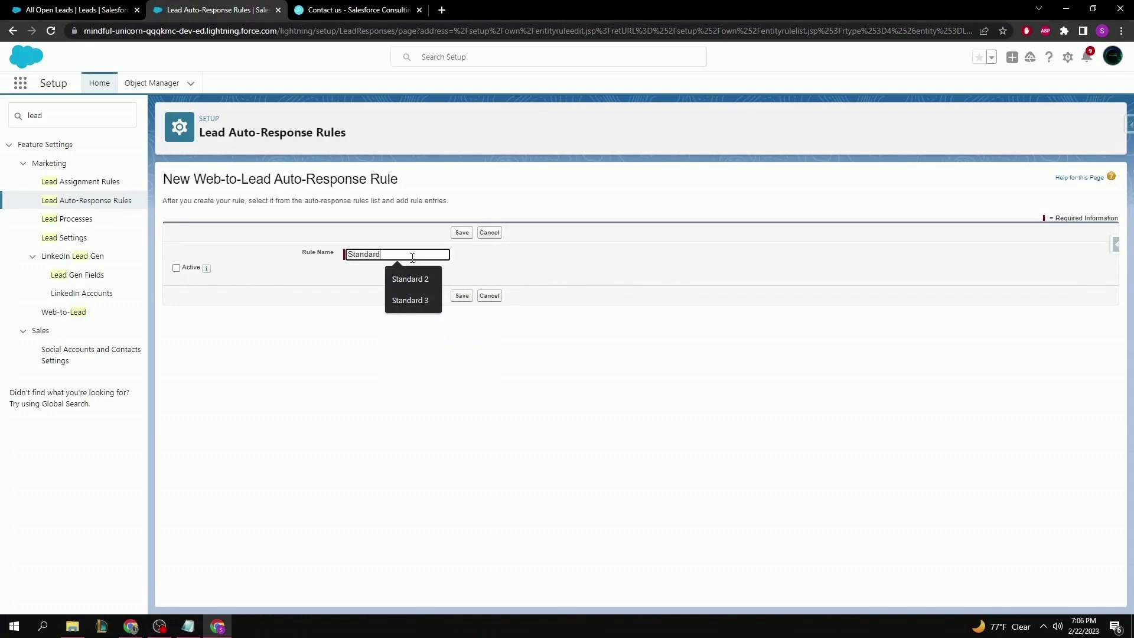
{"action": "left_click", "coordinate": [311, 323]}
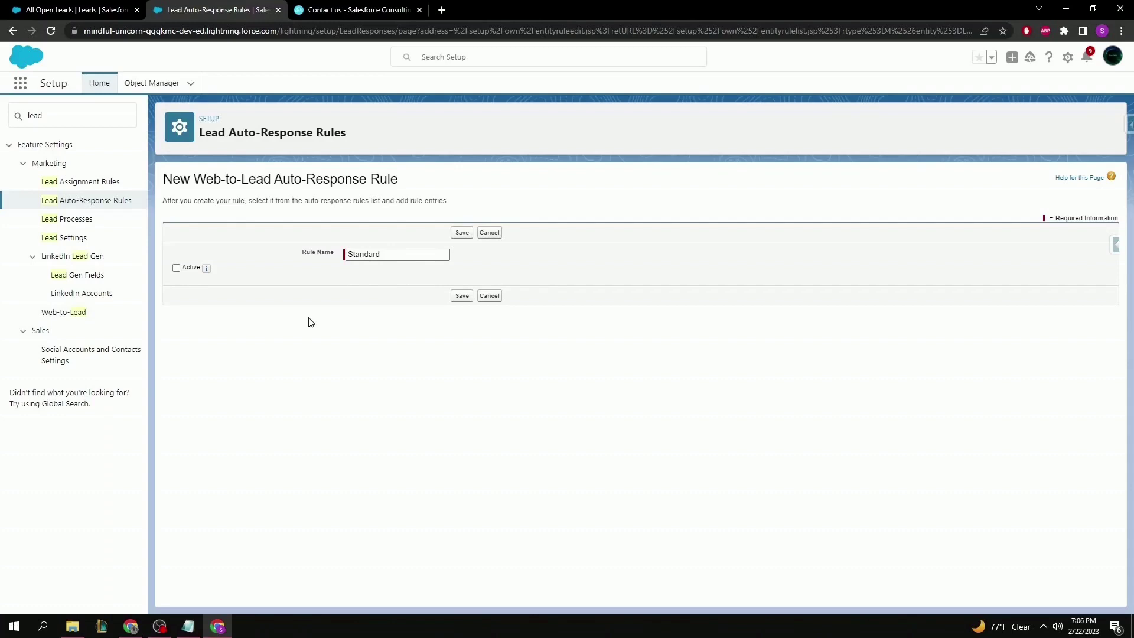
{"action": "left_click", "coordinate": [176, 268]}
{"action": "left_click", "coordinate": [462, 296]}
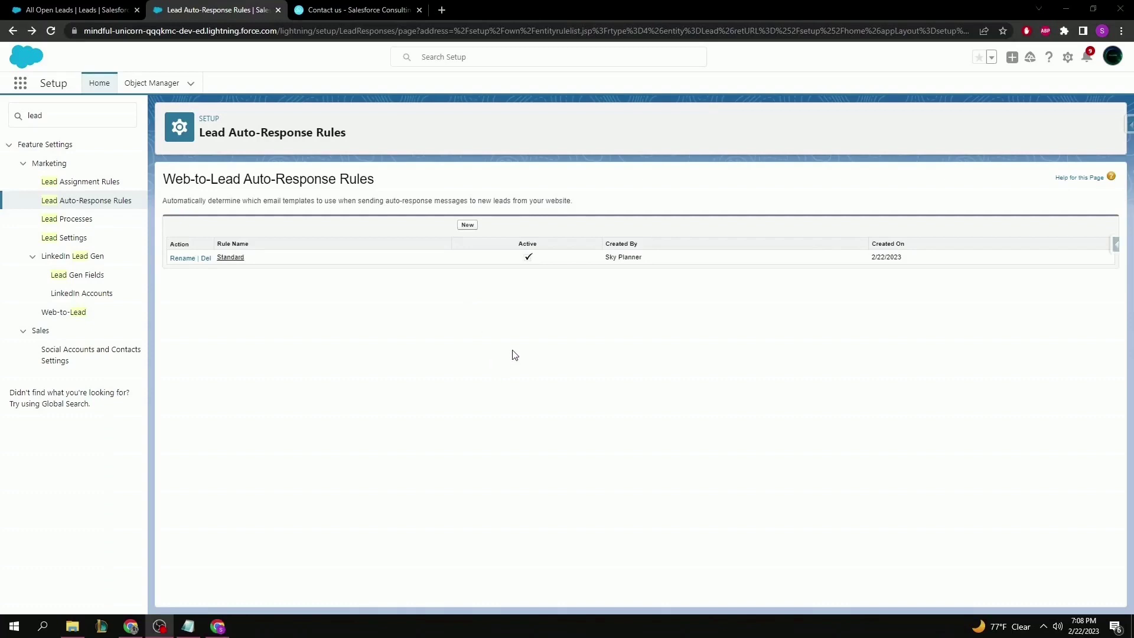
- Open the Standard auto-response rule and start a new rule entry with sort order 1
{"action": "left_click", "coordinate": [232, 257]}
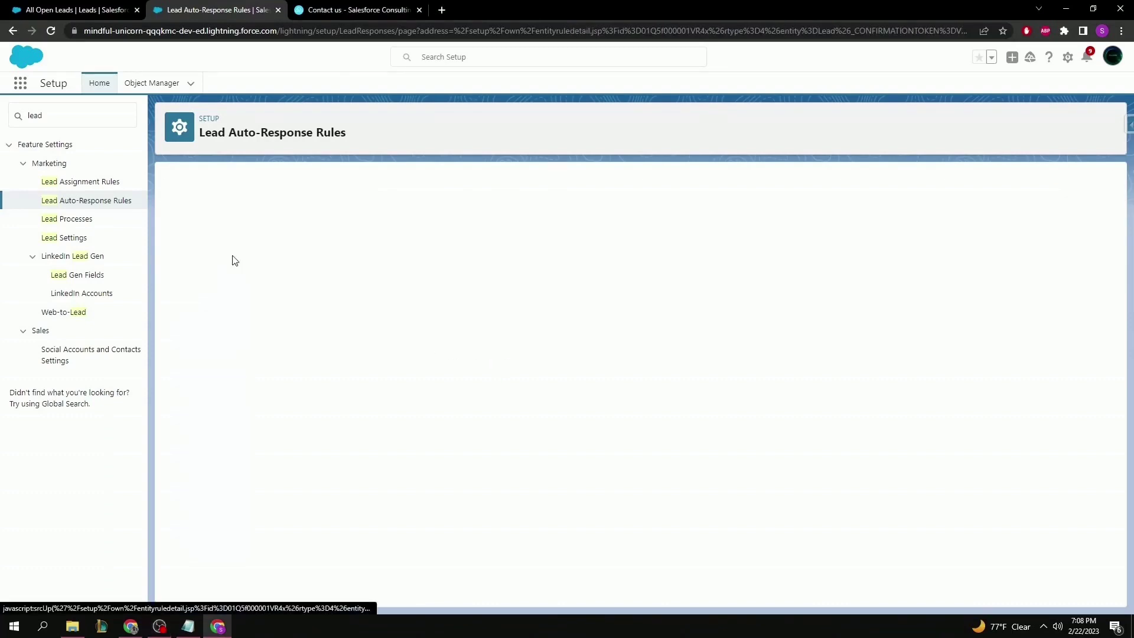
{"action": "left_click", "coordinate": [464, 312]}
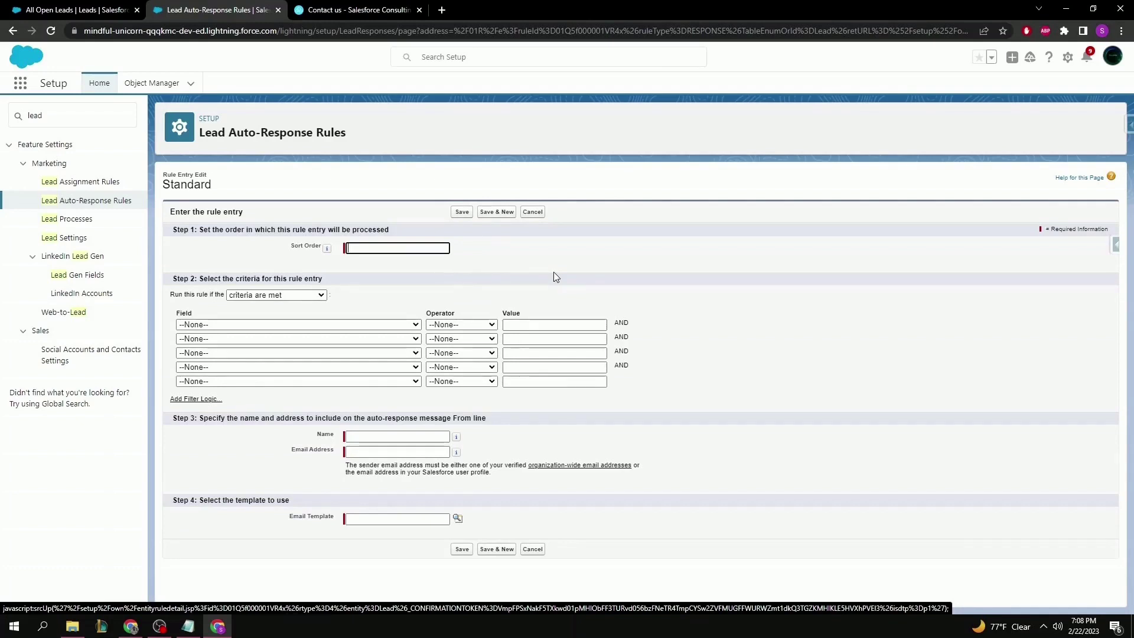
{"action": "type", "text": "1"}
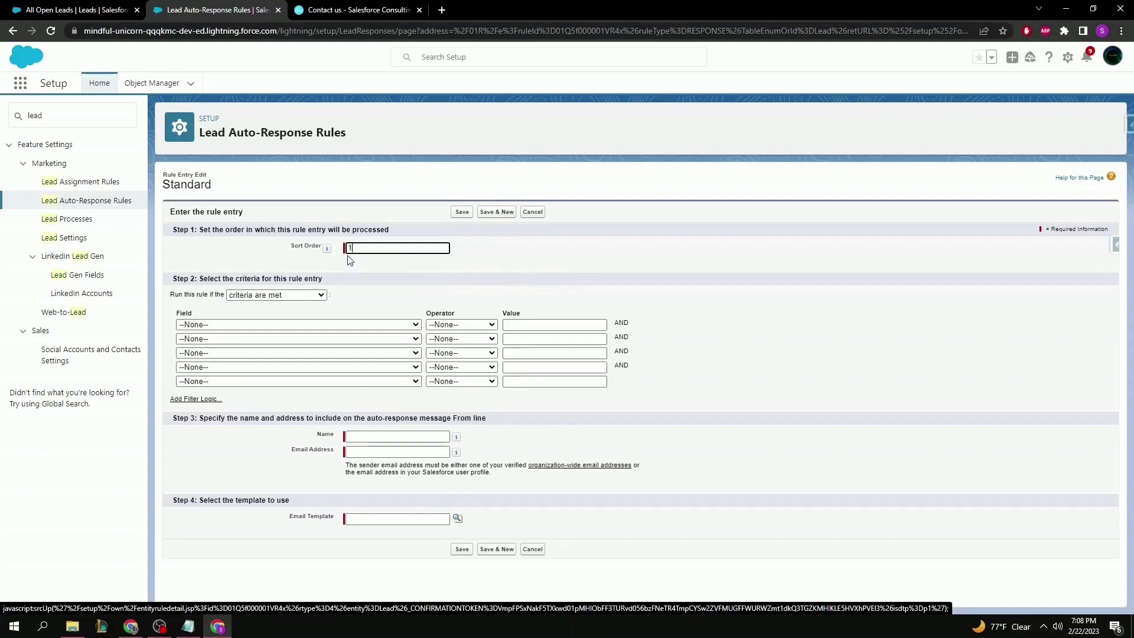
- Preview the "formula evaluates to true" option for the auto-response entry and switch back to "criteria are met"
{"action": "left_click", "coordinate": [282, 296]}
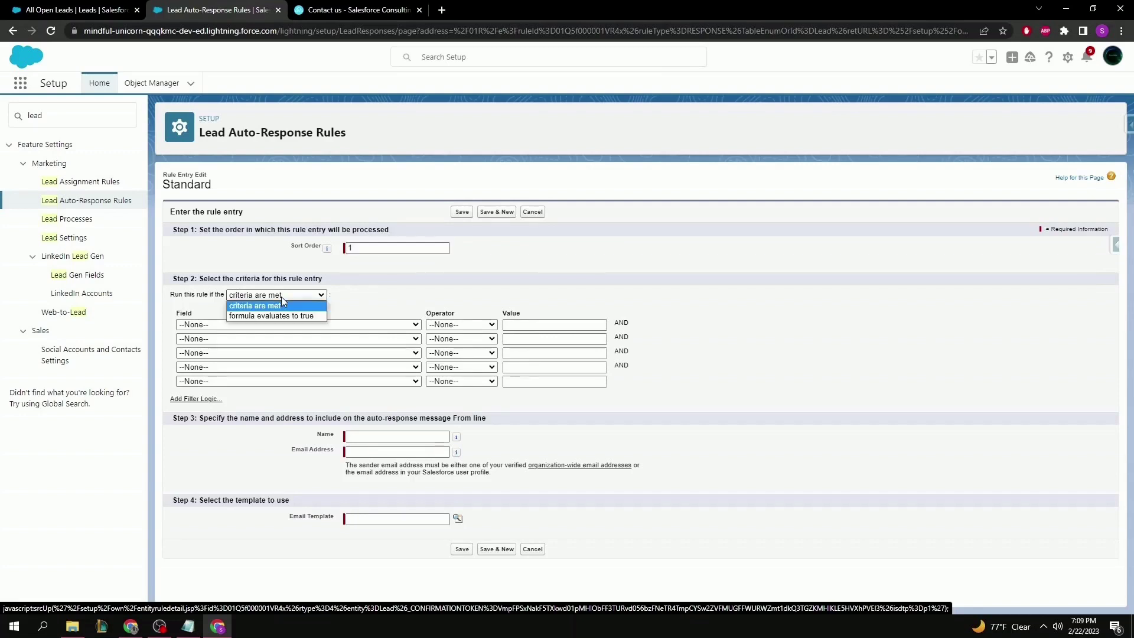
{"action": "left_click", "coordinate": [276, 317]}
{"action": "left_click", "coordinate": [283, 295]}
{"action": "left_click", "coordinate": [267, 306]}
- Add a criterion to the auto-response entry so that Lead: City equals Miami
{"action": "left_click", "coordinate": [215, 325]}
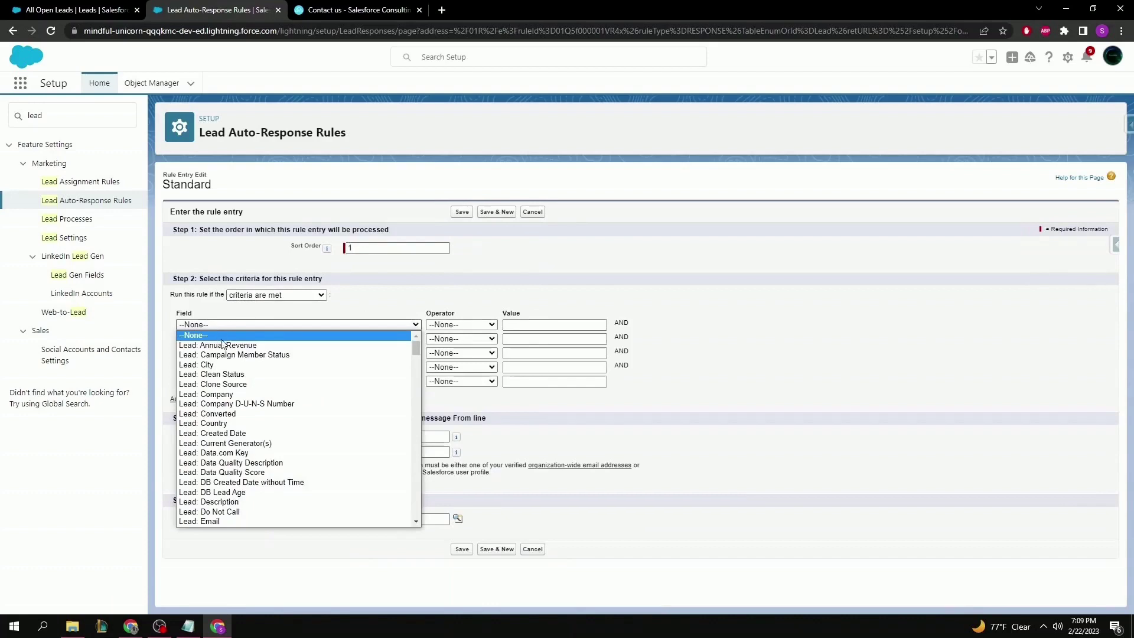
{"action": "left_click", "coordinate": [217, 366]}
{"action": "left_click", "coordinate": [461, 324]}
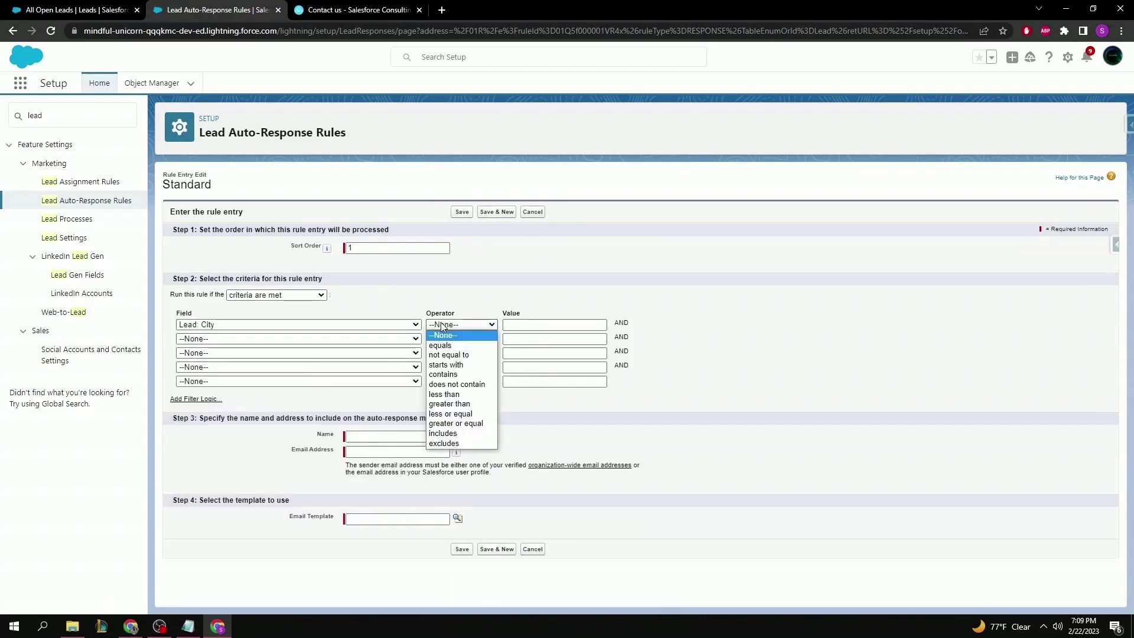
{"action": "left_click", "coordinate": [440, 344]}
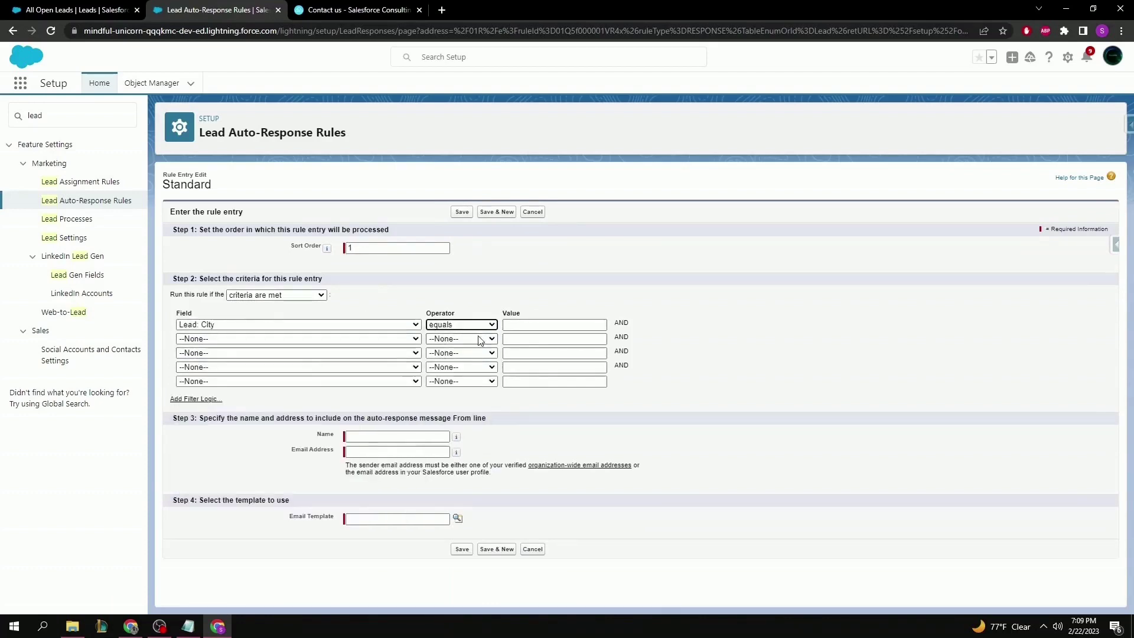
{"action": "left_click", "coordinate": [518, 327]}
{"action": "type", "text": "Miami"}
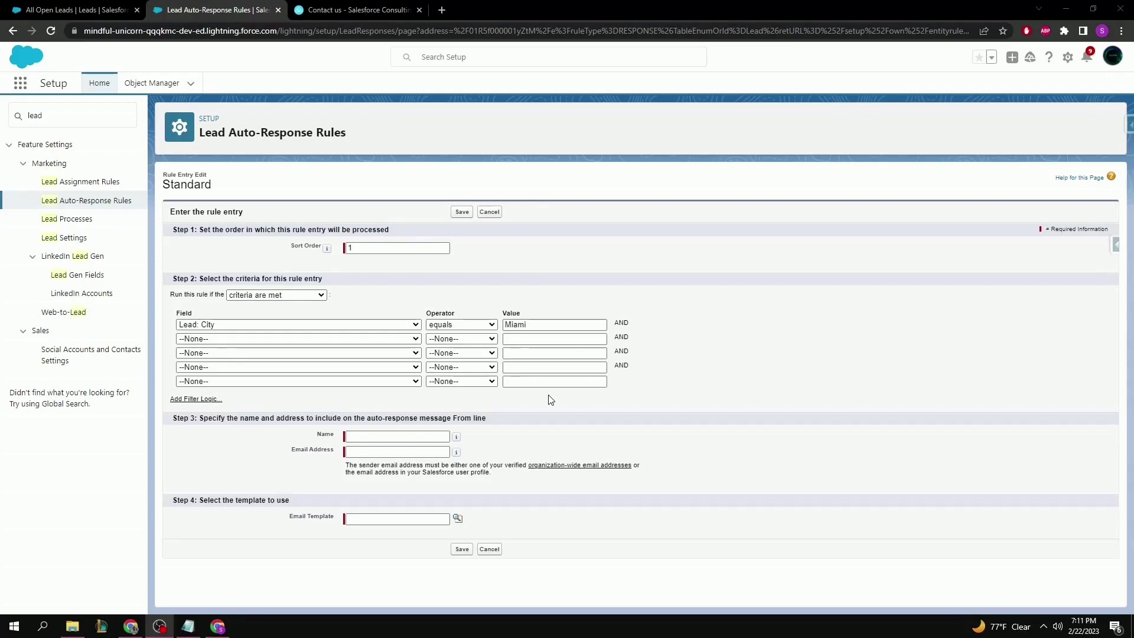
- Set the auto-response sender name to Sky Planner and fill in the sender's email address
{"action": "left_click", "coordinate": [398, 436]}
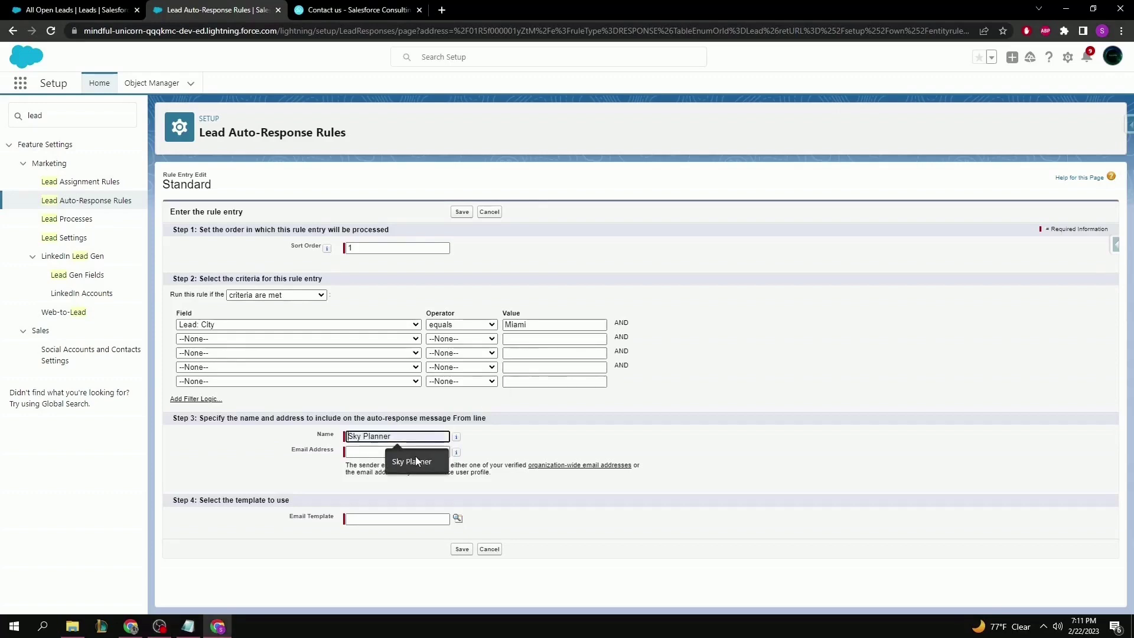
{"action": "left_click", "coordinate": [416, 461]}
{"action": "left_click", "coordinate": [414, 451]}
{"action": "left_click", "coordinate": [417, 476]}
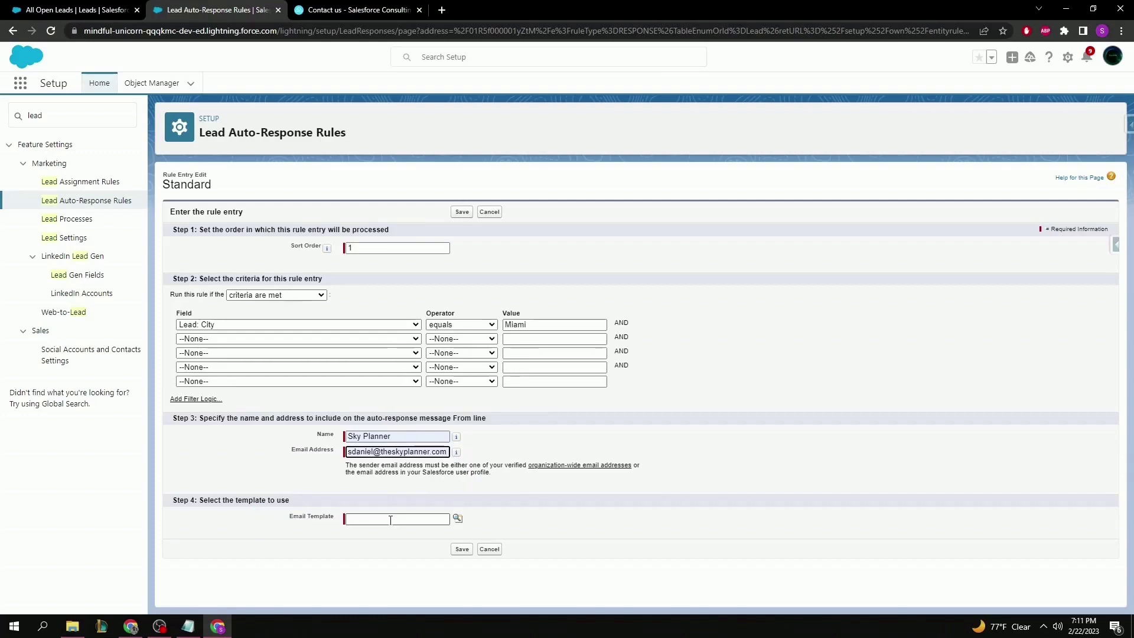
- Select the Marketing: Product Inquiry Response email template for the auto-response and save the rule entry
{"action": "left_click", "coordinate": [458, 518]}
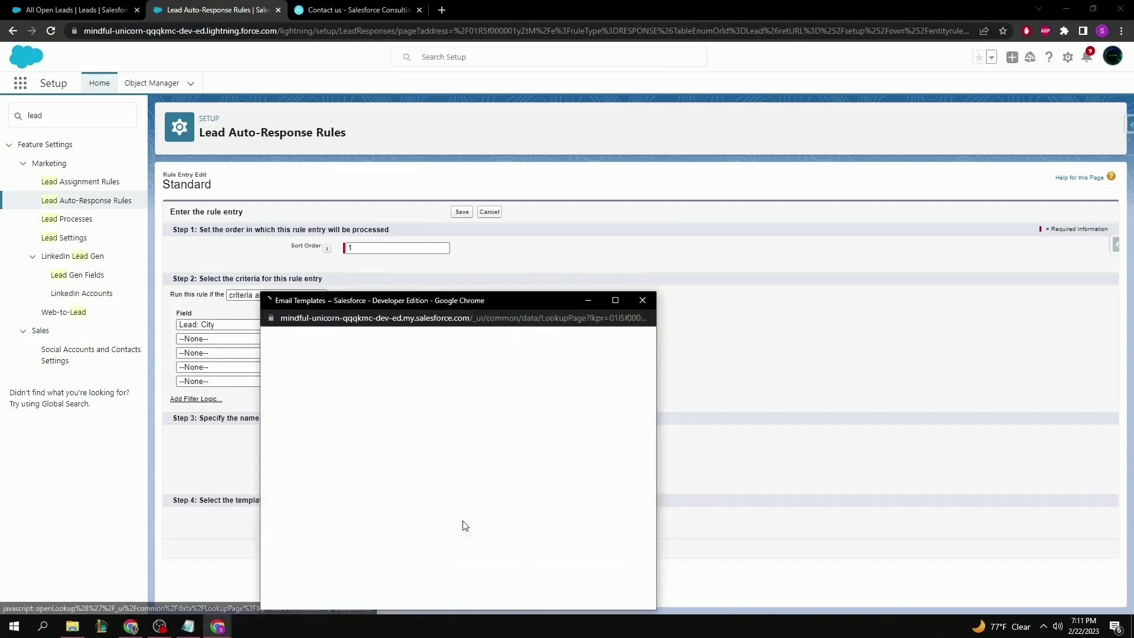
{"action": "left_click", "coordinate": [322, 446]}
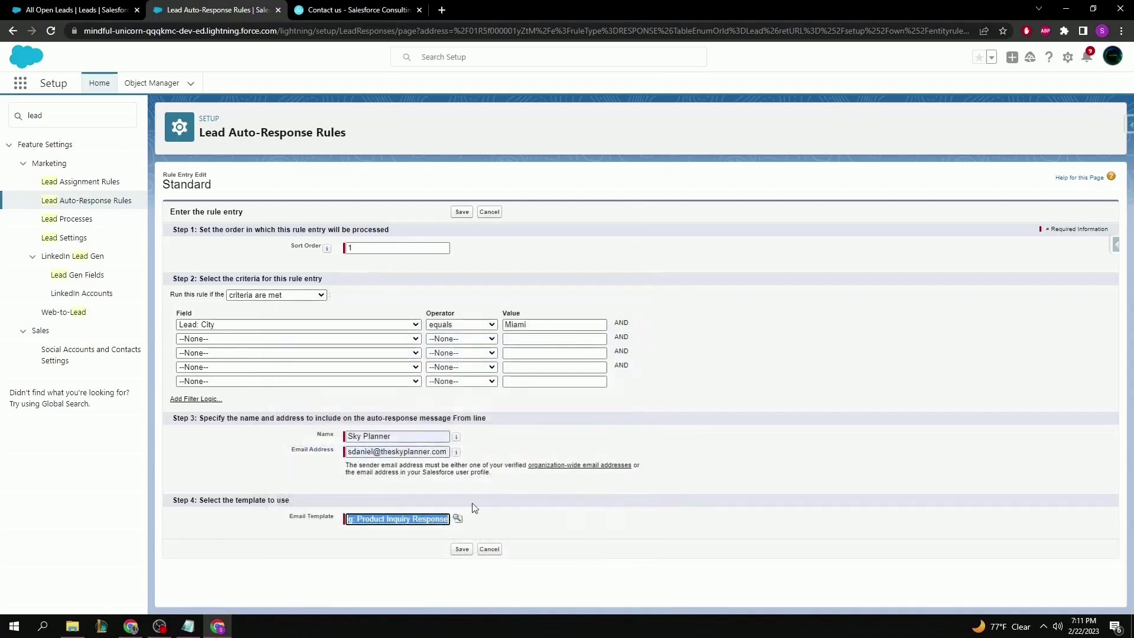
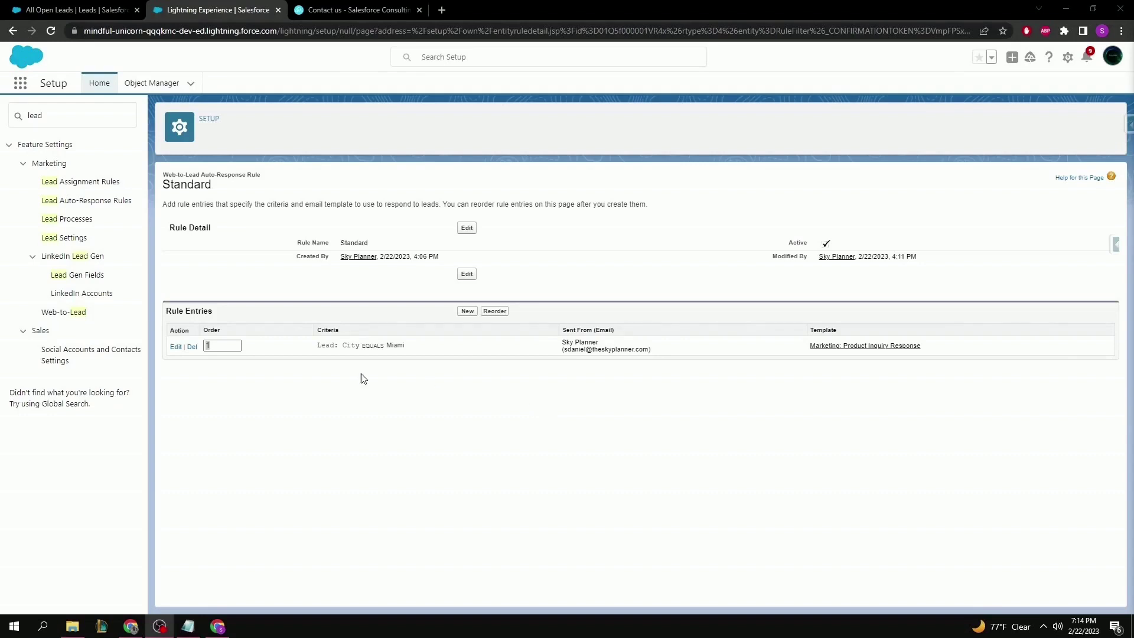
- Open the Web-to-Lead settings for editing and save them with the existing options
{"action": "left_click", "coordinate": [77, 312]}
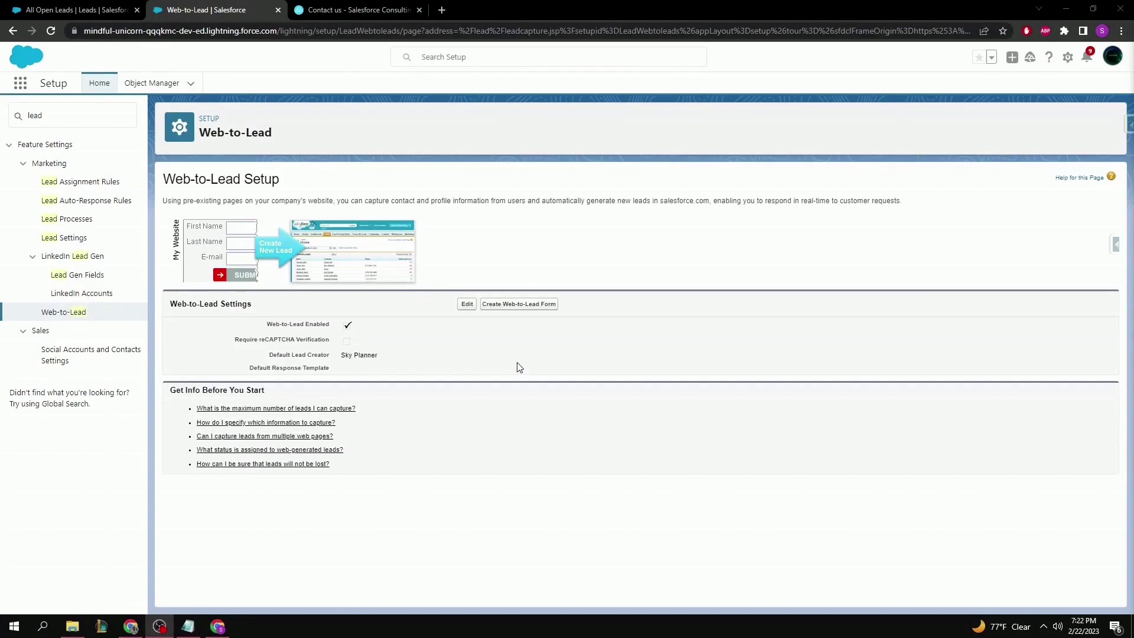
{"action": "left_click", "coordinate": [467, 304]}
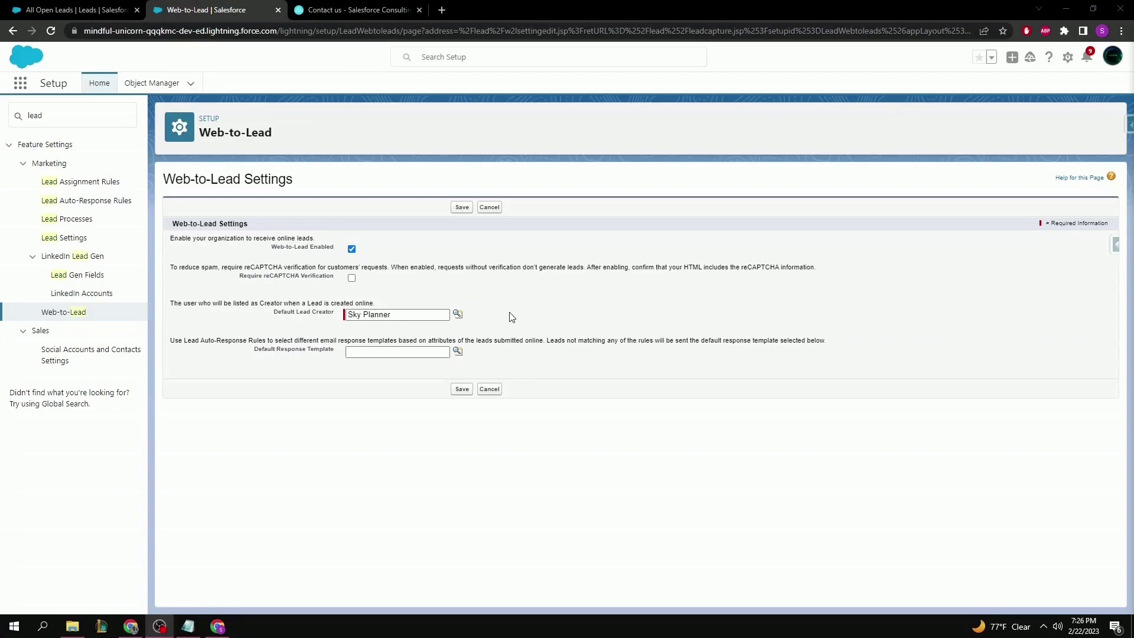
{"action": "left_click", "coordinate": [462, 390]}
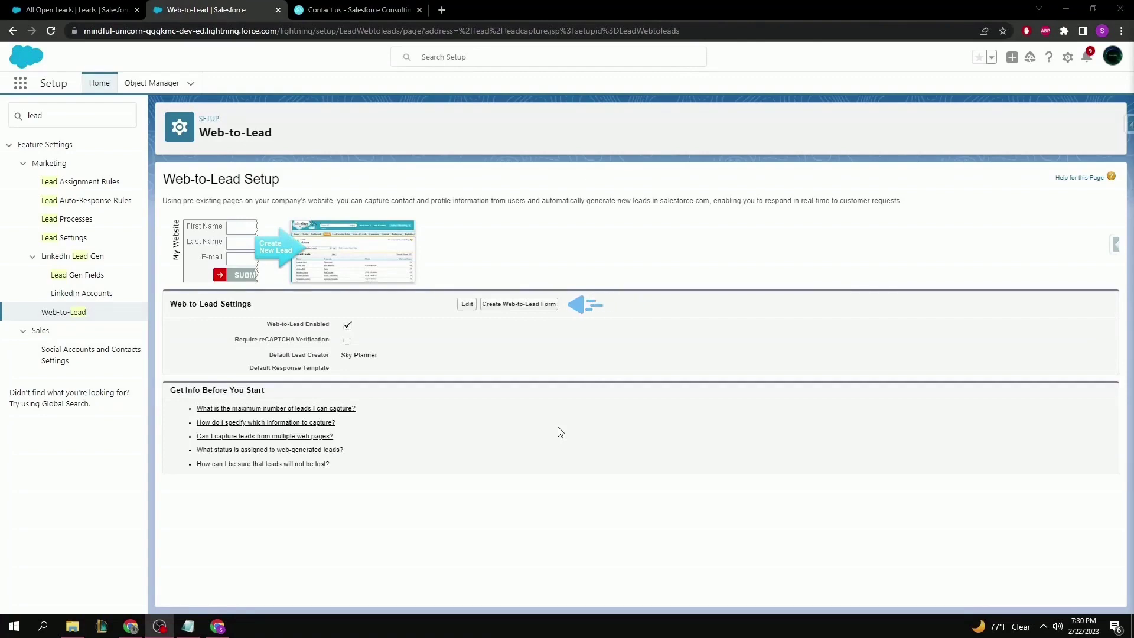
- Start creating a web-to-lead form and review its available fields, reCAPTCHA key pair field and language options
{"action": "left_click", "coordinate": [519, 303]}
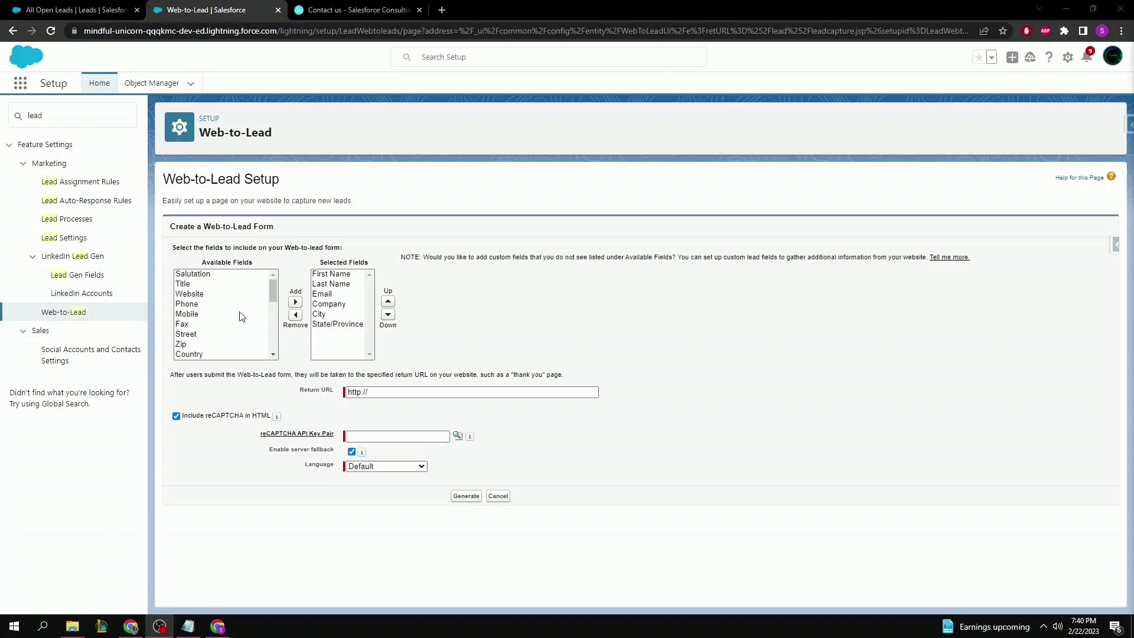
{"action": "left_click_drag", "start_coordinate": [273, 290], "coordinate": [272, 337]}
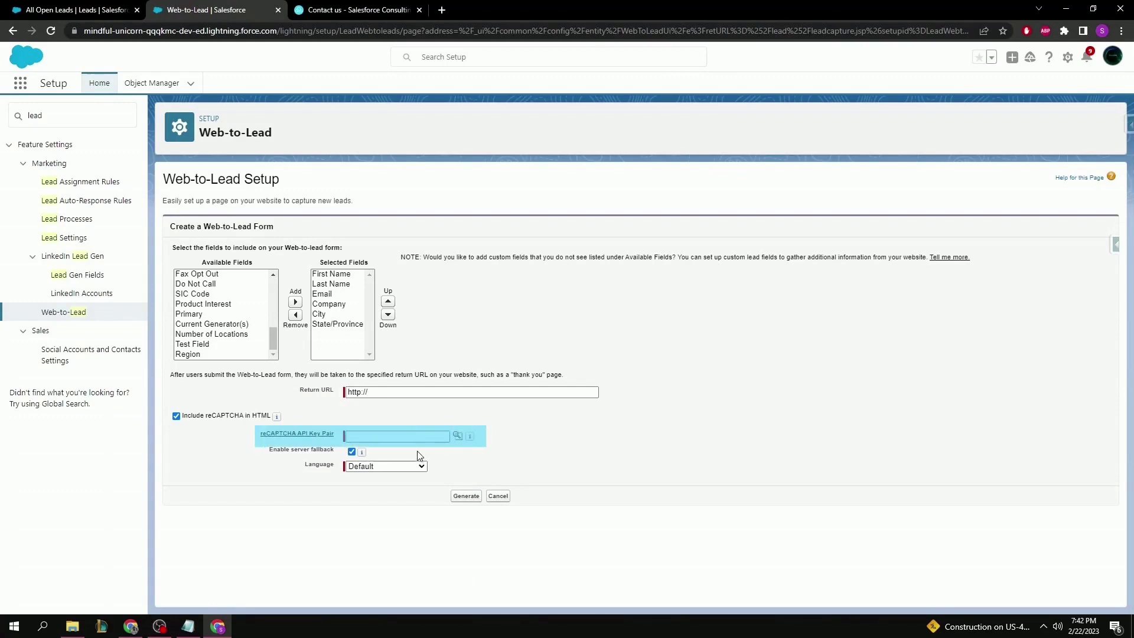
{"action": "left_click", "coordinate": [402, 436]}
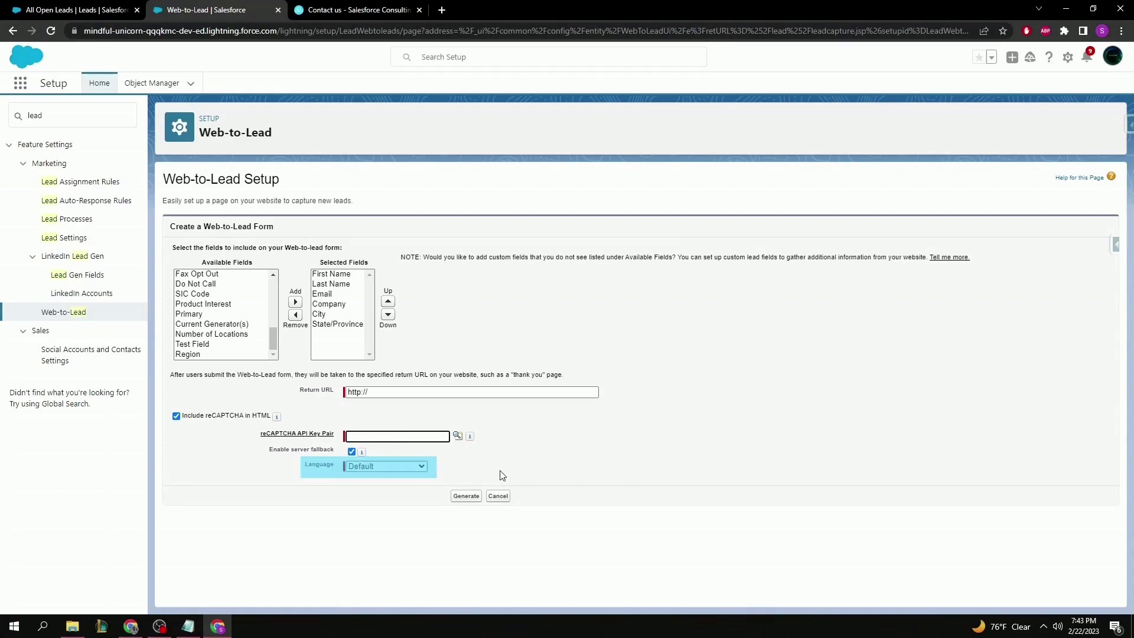
{"action": "left_click", "coordinate": [404, 466]}
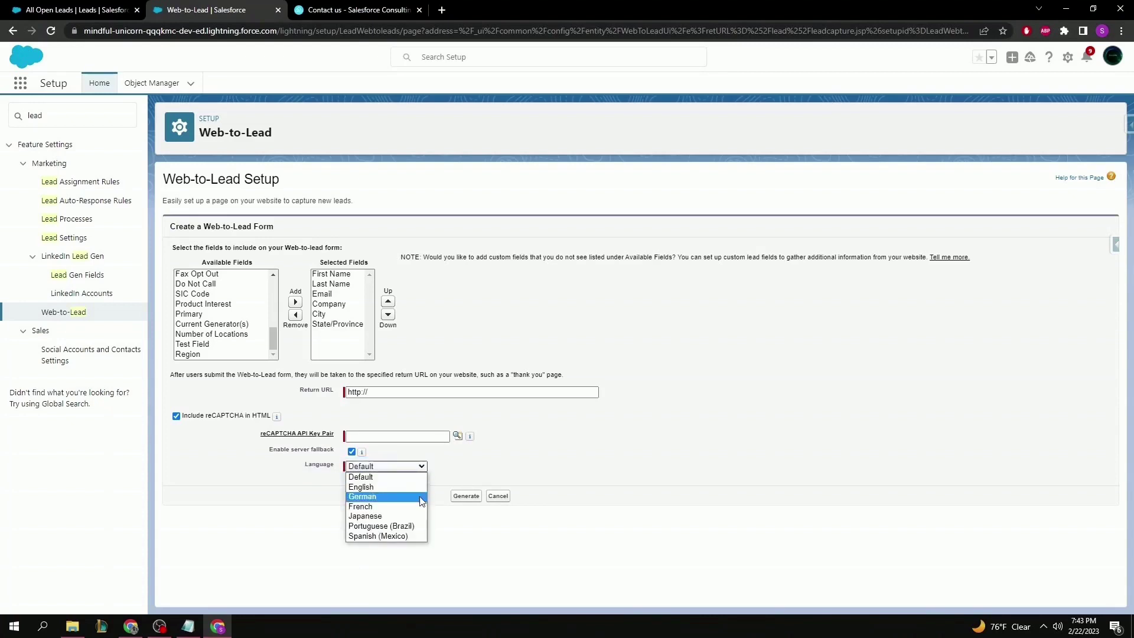
{"action": "left_click", "coordinate": [489, 469]}
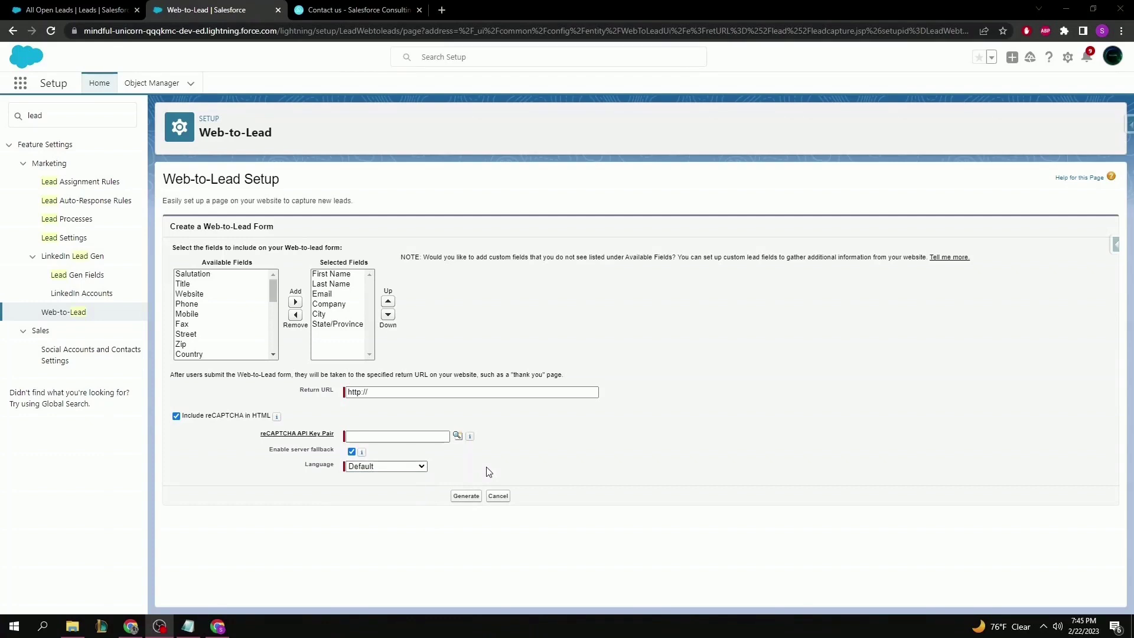
- Exclude reCAPTCHA from the web-to-lead form, generate its HTML and look through the code
{"action": "left_click", "coordinate": [176, 416]}
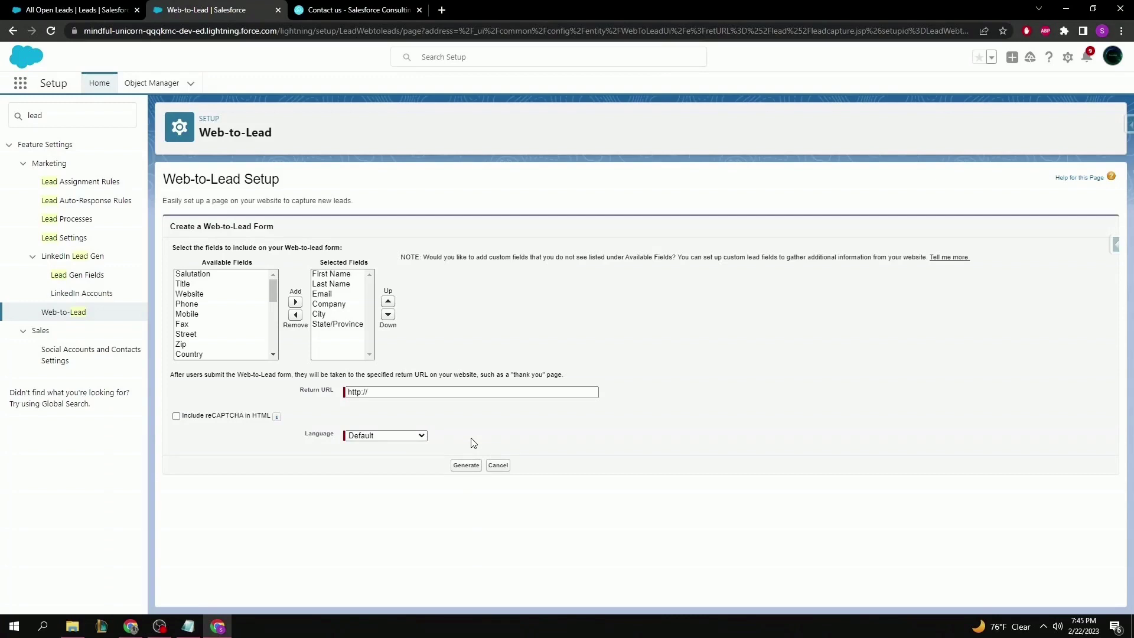
{"action": "left_click", "coordinate": [466, 465]}
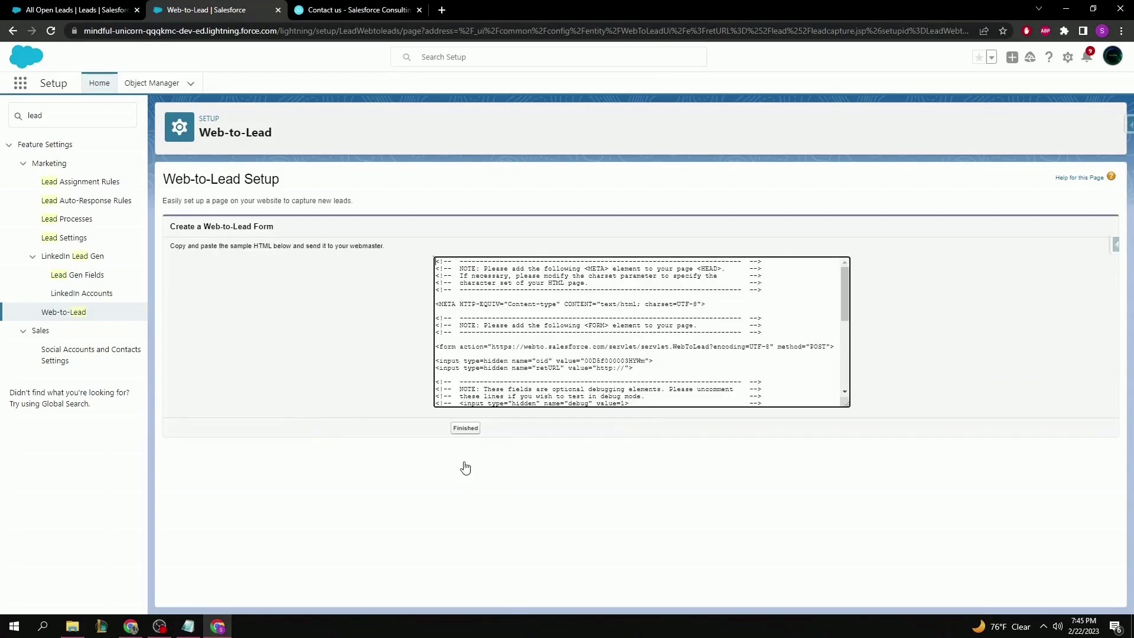
{"action": "scroll", "coordinate": [719, 305], "scroll_direction": "down", "scroll_amount": 2}
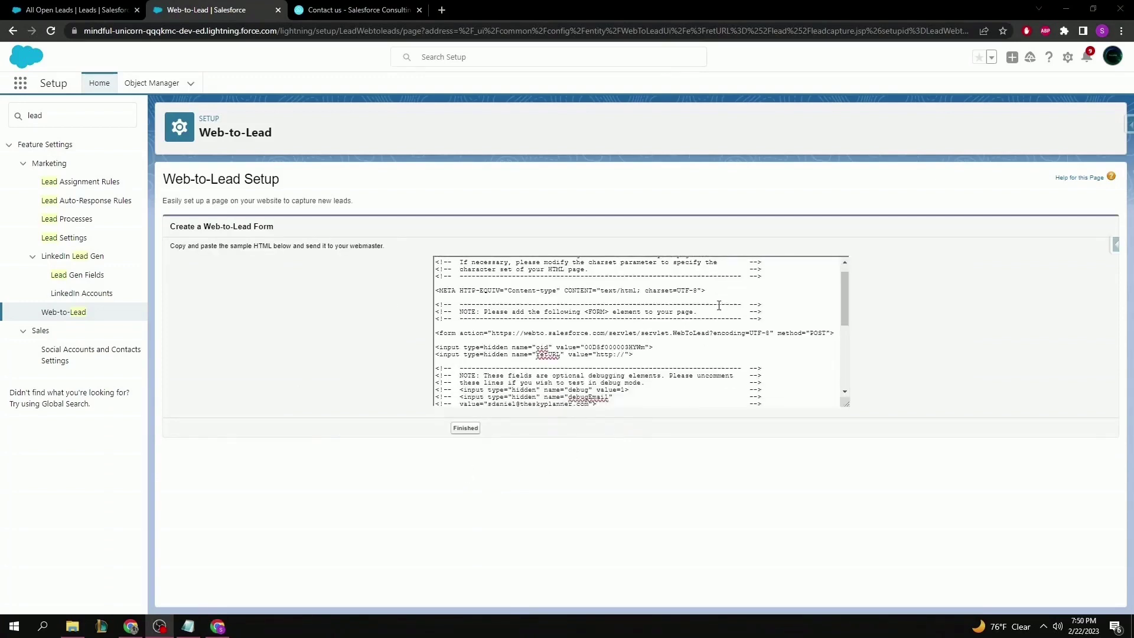
{"action": "scroll", "coordinate": [719, 305], "scroll_direction": "down", "scroll_amount": 2}
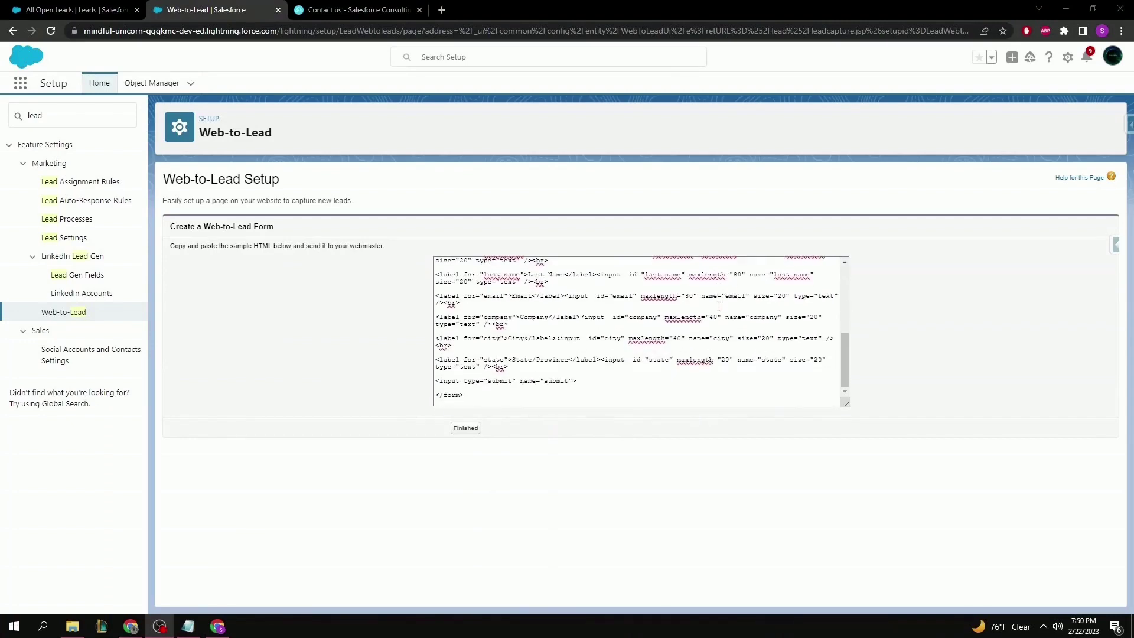
{"action": "scroll", "coordinate": [719, 305], "scroll_direction": "up", "scroll_amount": 5}
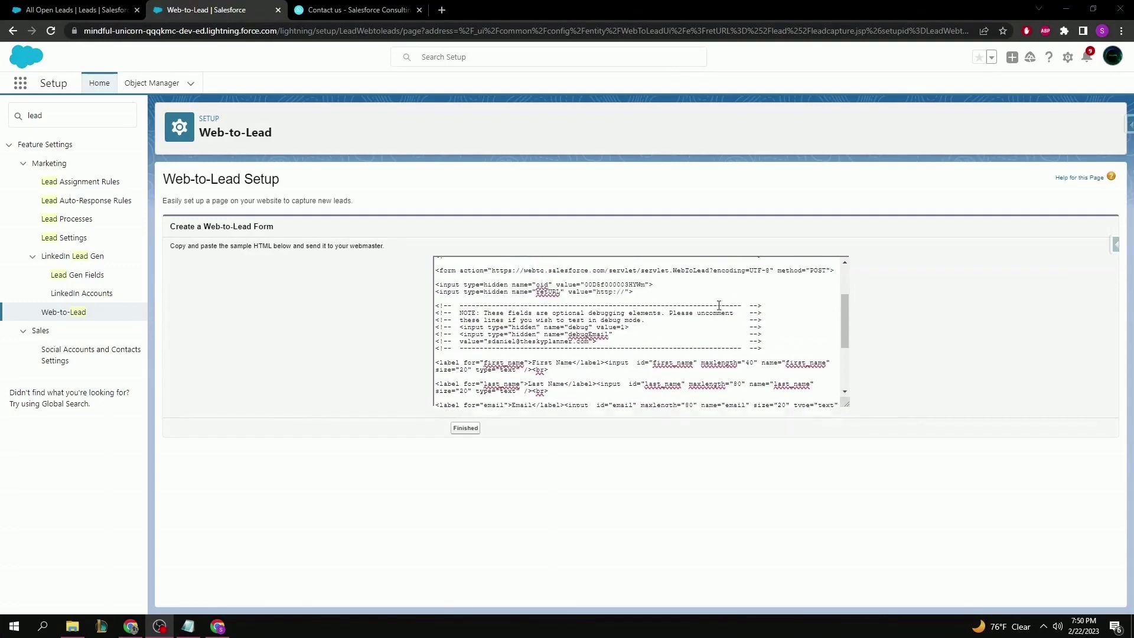